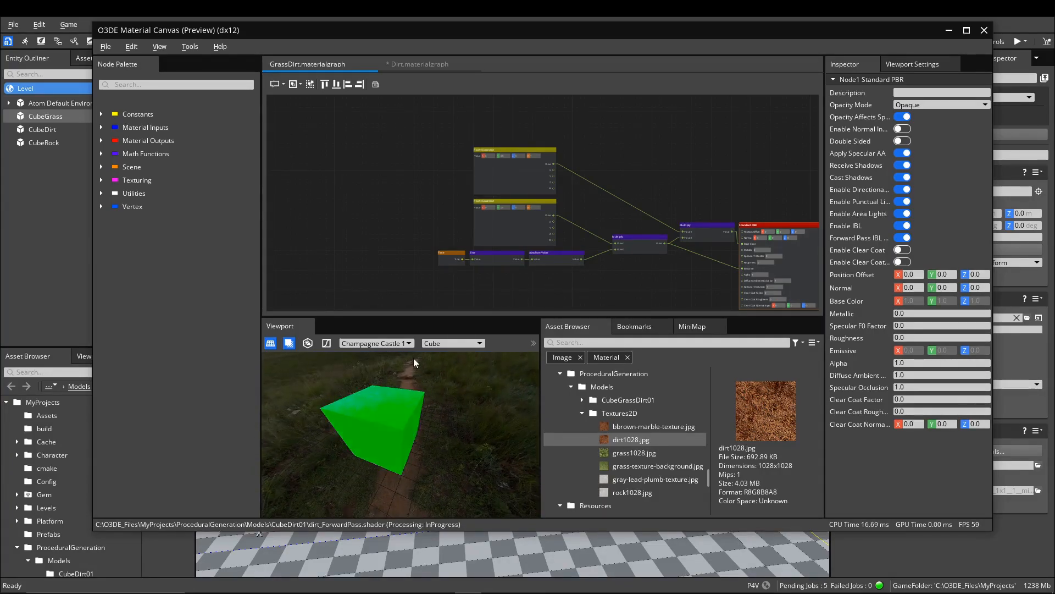
Set the material preview's lighting preset to Default
left_click(387, 343)
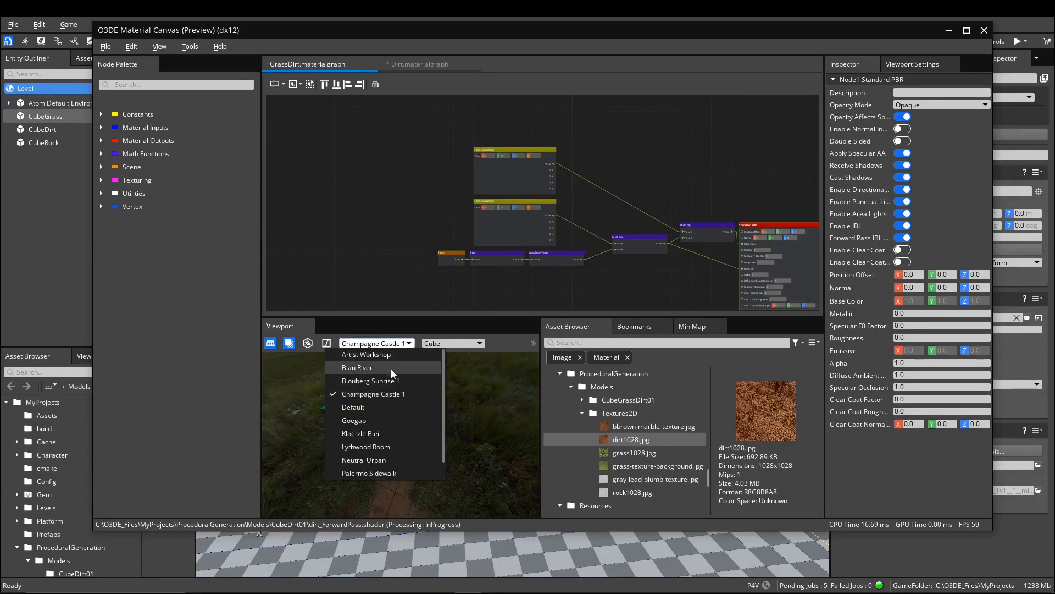
left_click(376, 405)
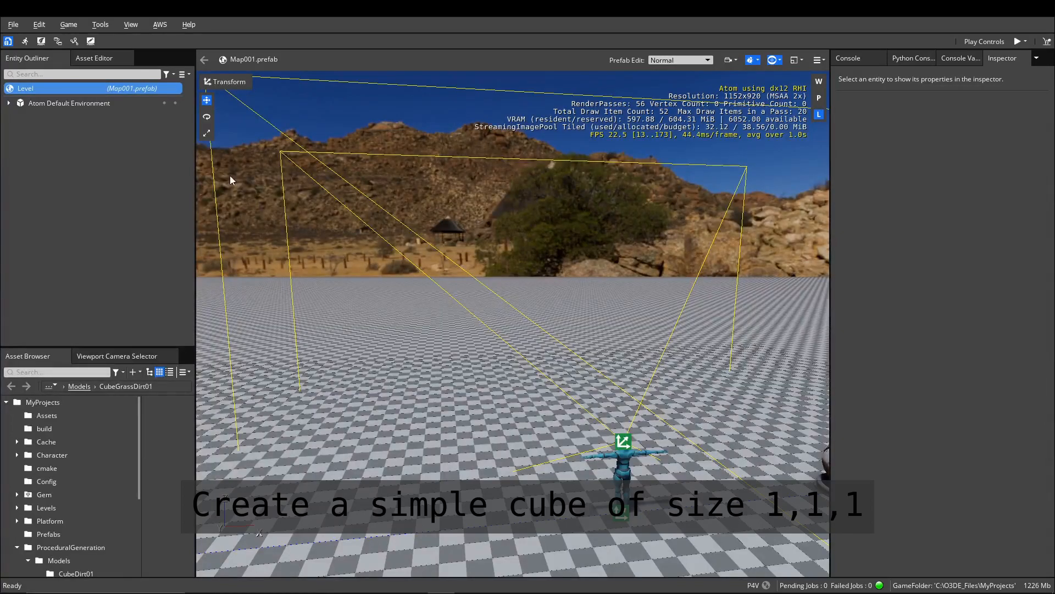
Create a new entity in the level and name it CubeGreen
right_click(63, 129)
left_click(108, 137)
double_click(902, 79)
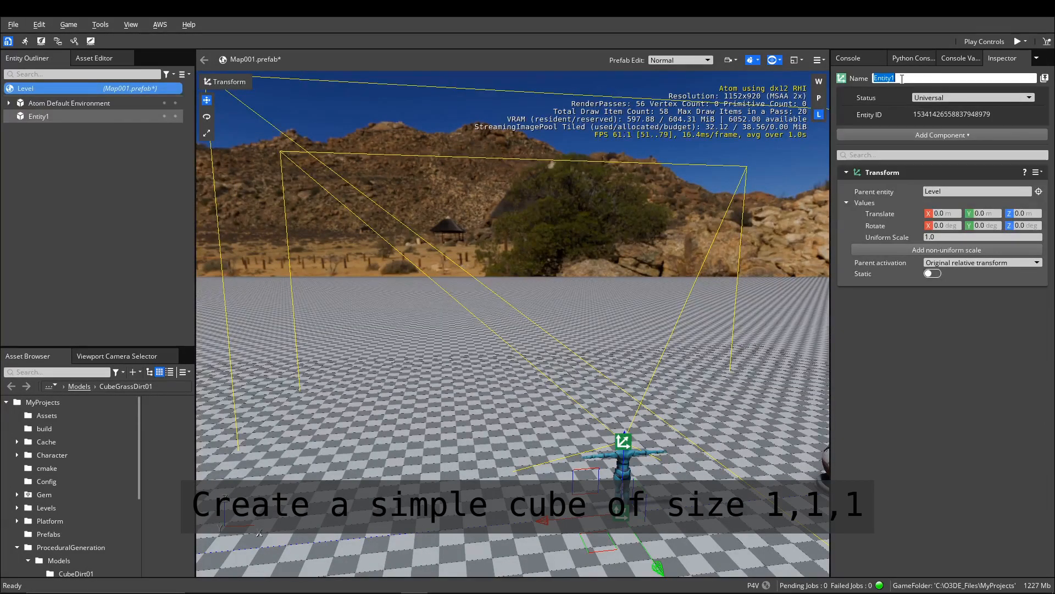
type("CubeGreen")
Add Mesh and Material components to the CubeGreen entity
left_click(938, 135)
type("mesh")
left_click(910, 209)
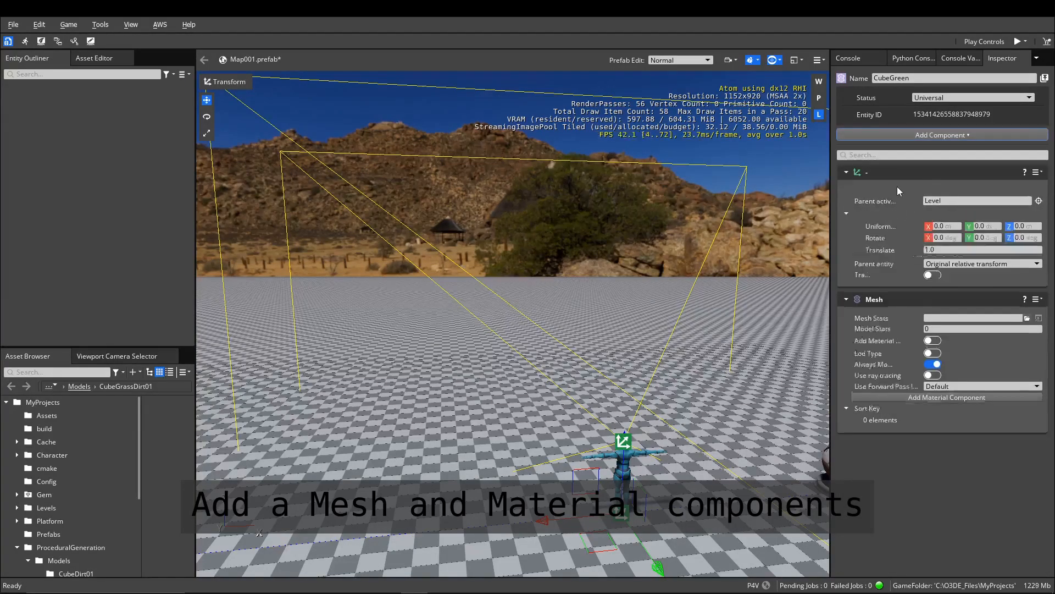
left_click(906, 135)
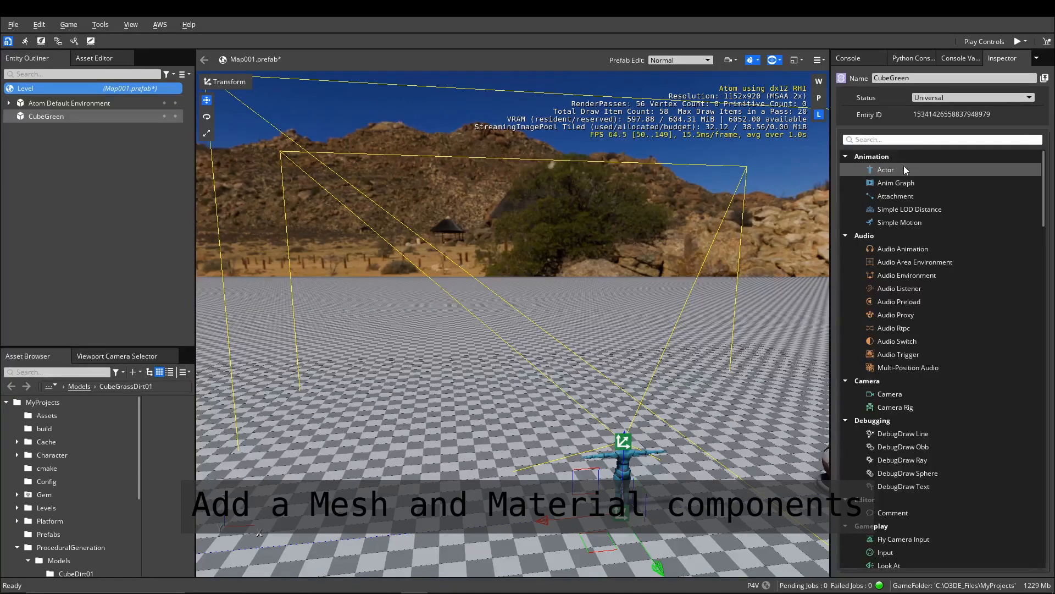
type("mate")
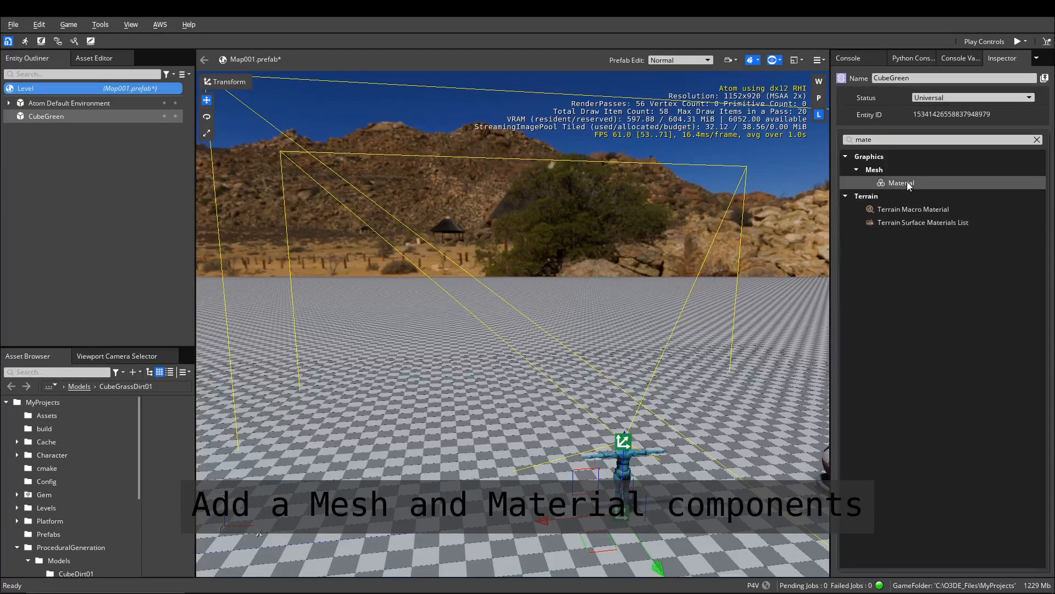
left_click(902, 183)
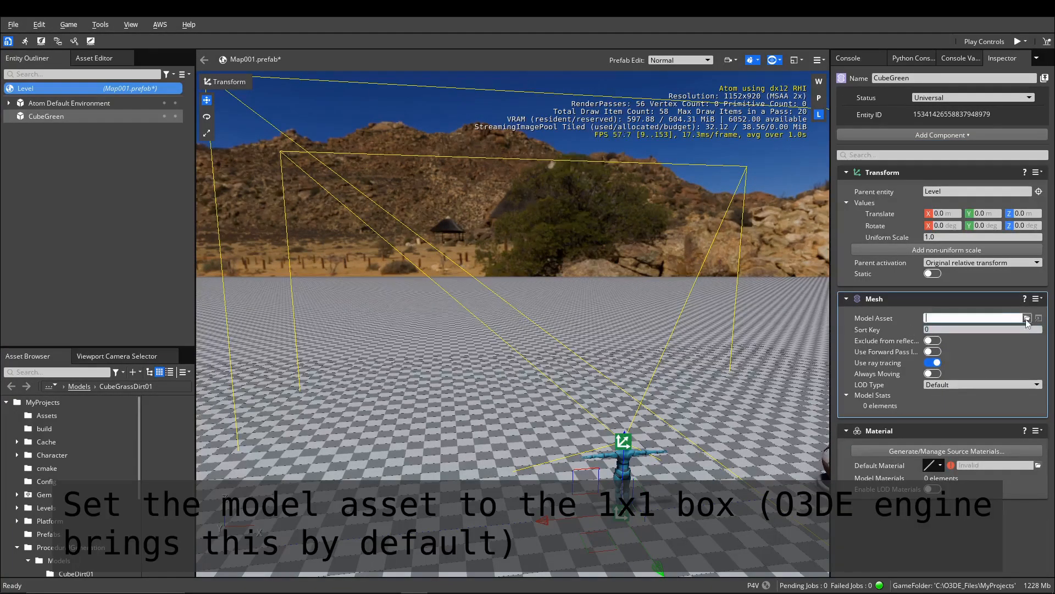
Assign the _box_1x1 model asset to CubeGreen's mesh and move the cube to about X 7 m, Y 15 m
left_click(1027, 318)
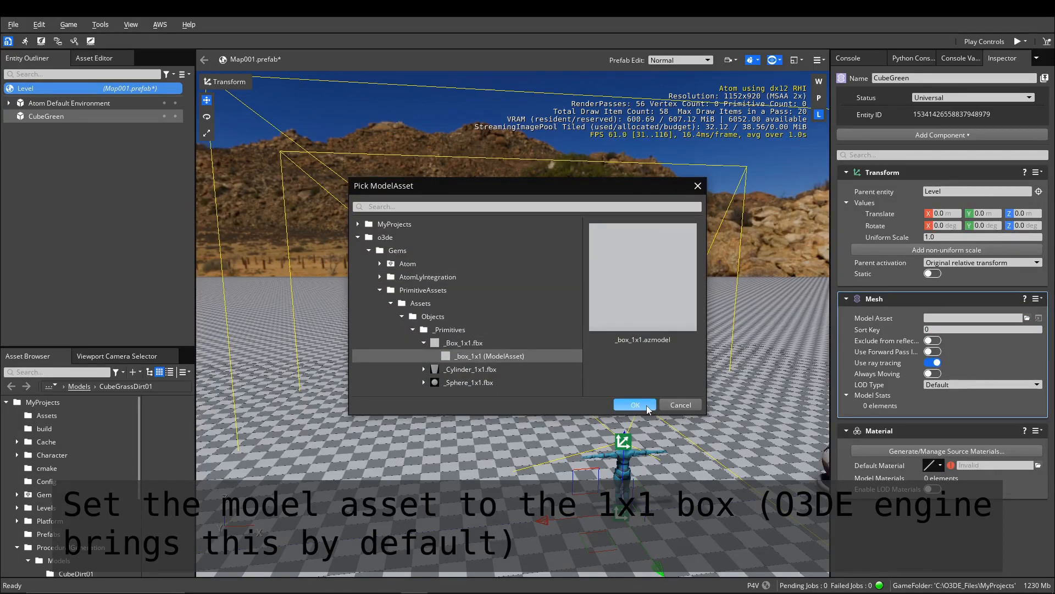
left_click(632, 404)
left_click_drag(658, 568, 574, 410)
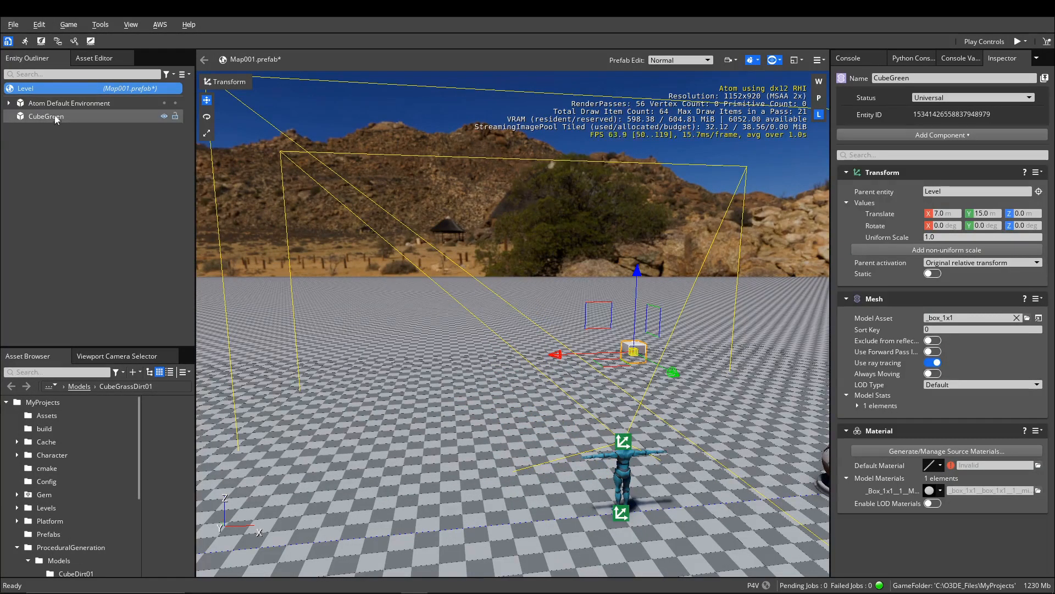
Duplicate the CubeGreen entity and rename the copy as CubeDirt
right_click(55, 118)
left_click(77, 183)
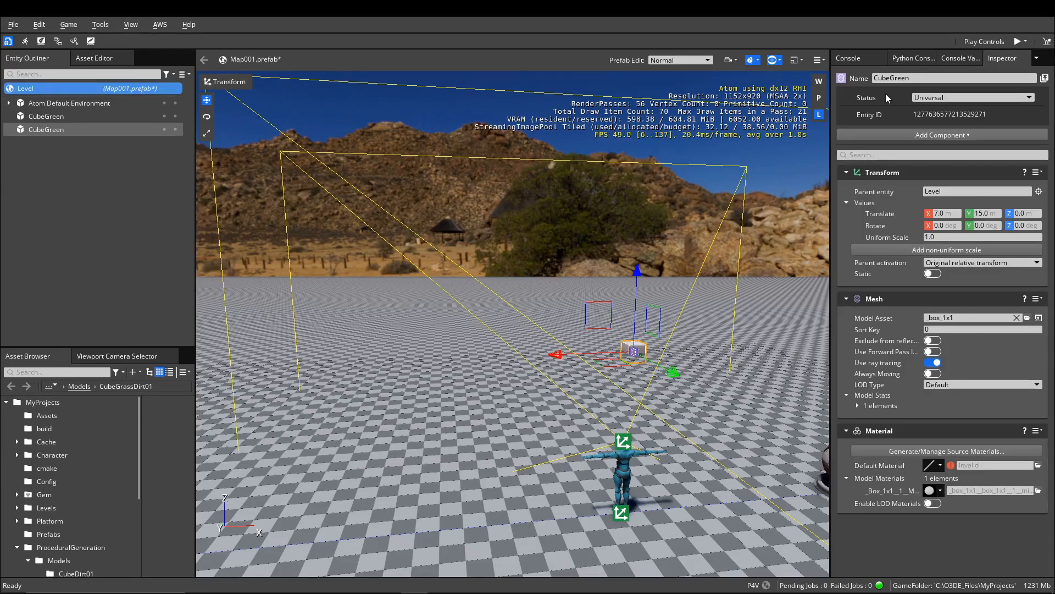
left_click(927, 79)
type("Brown")
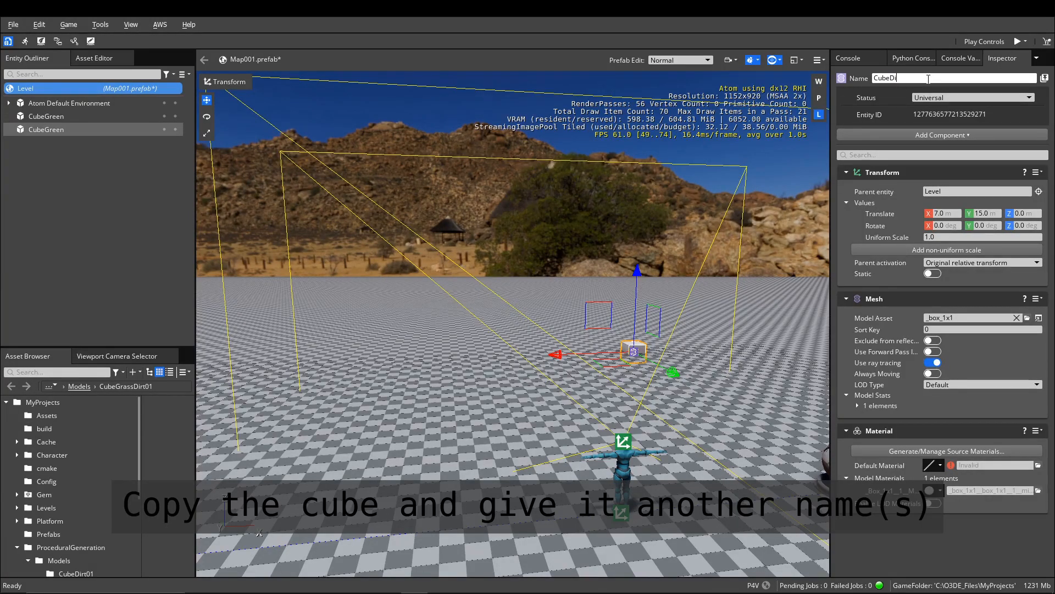
Duplicate CubeDirt under the name CubeRock, and rename the original CubeGreen entity as CubeGrass
right_click(61, 130)
left_click(83, 193)
left_click(57, 117)
type("ss")
left_click(99, 145)
left_click_drag(888, 78, 929, 80)
type("Rock")
key("Return")
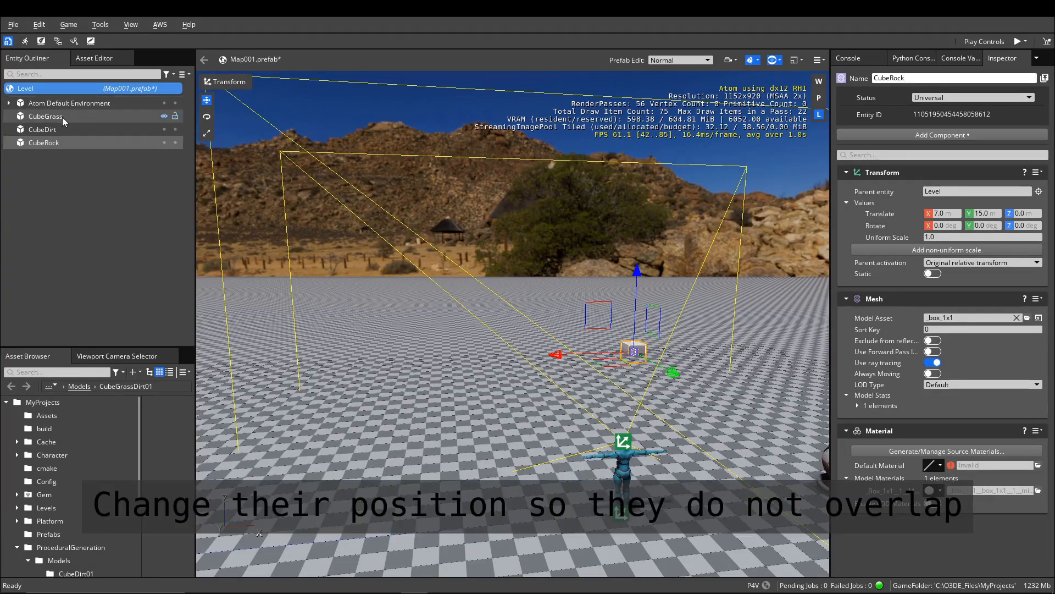
Move the CubeDirt entity away from CubeGrass by setting its X translation to 10 m
left_click(62, 118)
left_click(62, 131)
left_click_drag(584, 354, 551, 355)
left_click(944, 213)
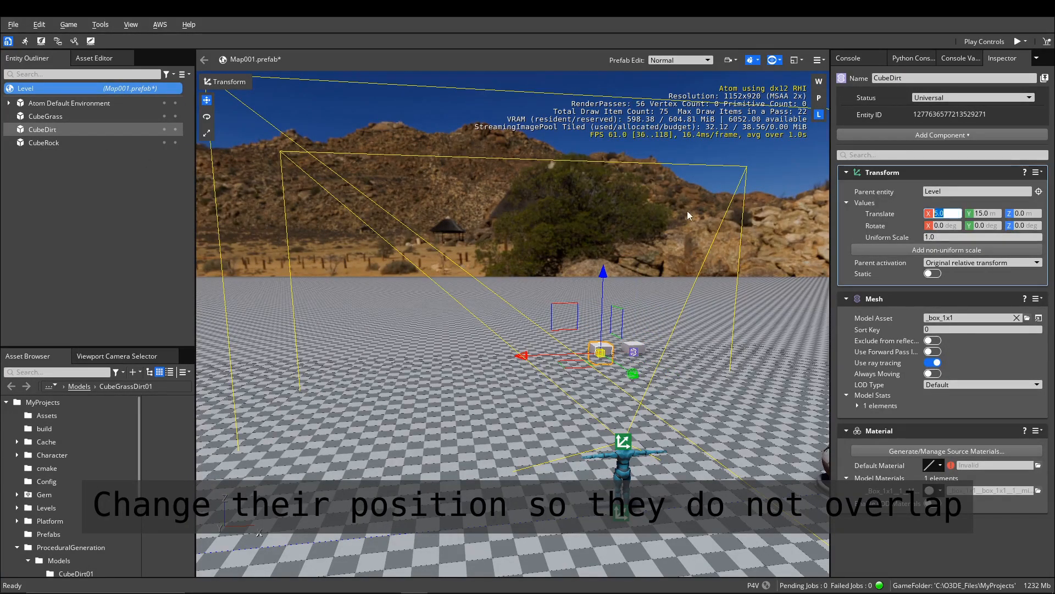
type("10")
key("Return")
left_click(714, 353)
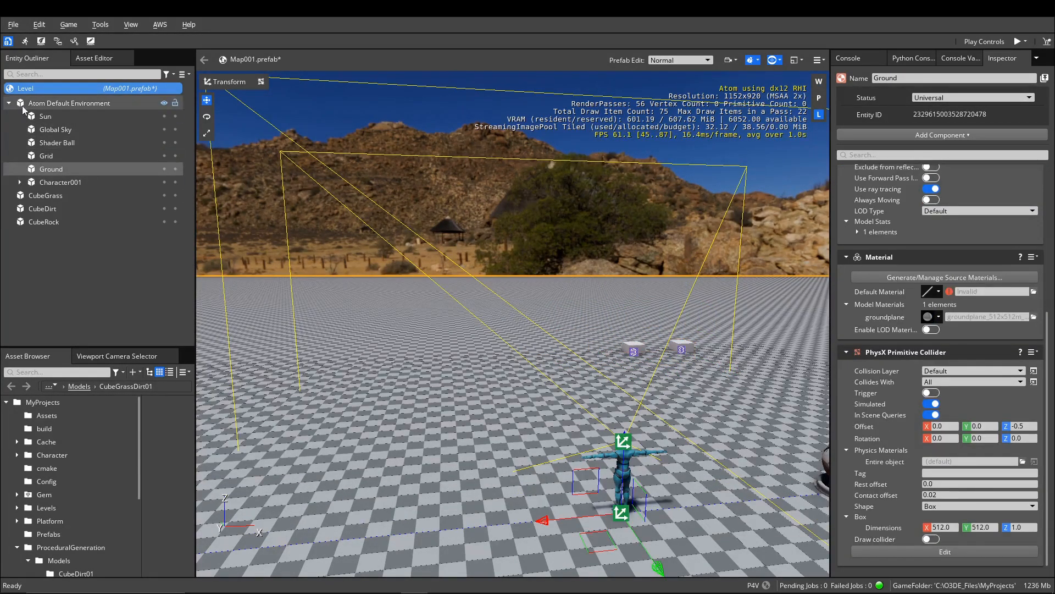
Set the CubeRock entity's X translation to 14 m so that it stands apart from the other cubes
left_click(9, 103)
left_click(44, 143)
left_click(949, 215)
key("BackSpace")
type("14")
key("Return")
left_click(770, 385)
left_click(9, 104)
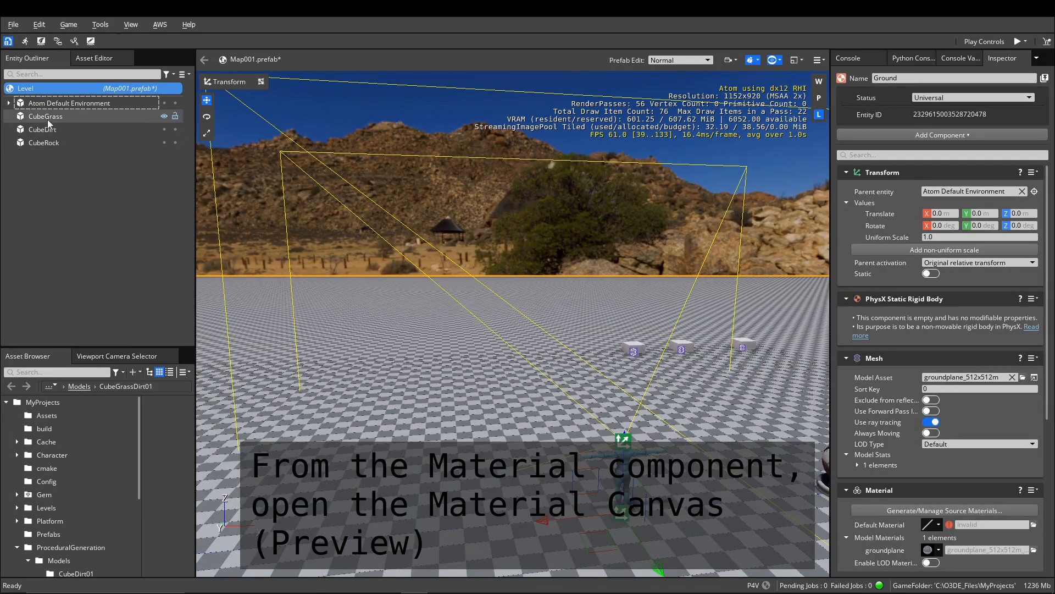
Open the Material Canvas from the default material of CubeGrass
left_click(48, 120)
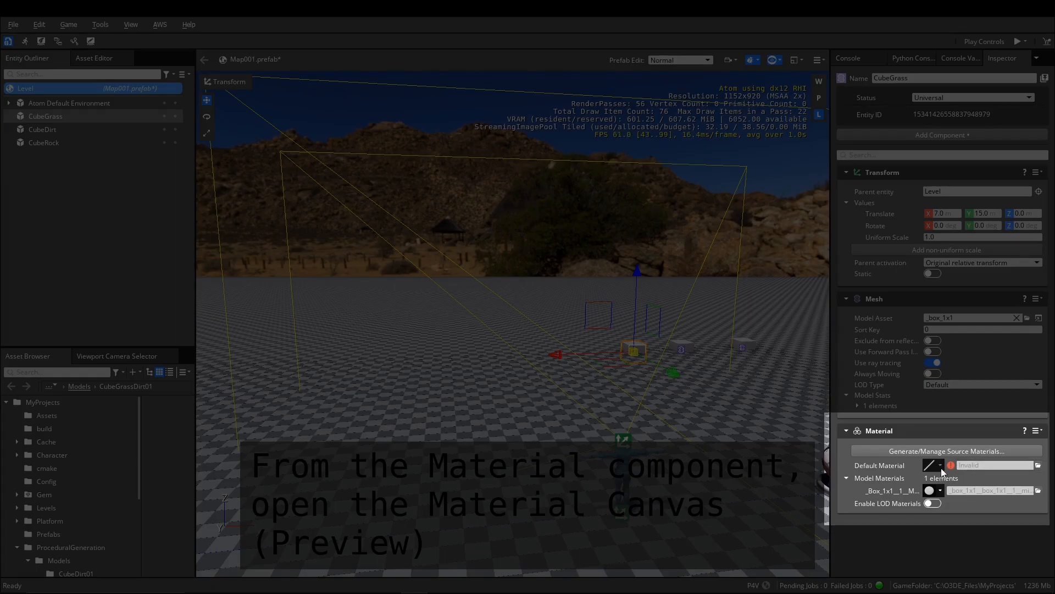
left_click(940, 466)
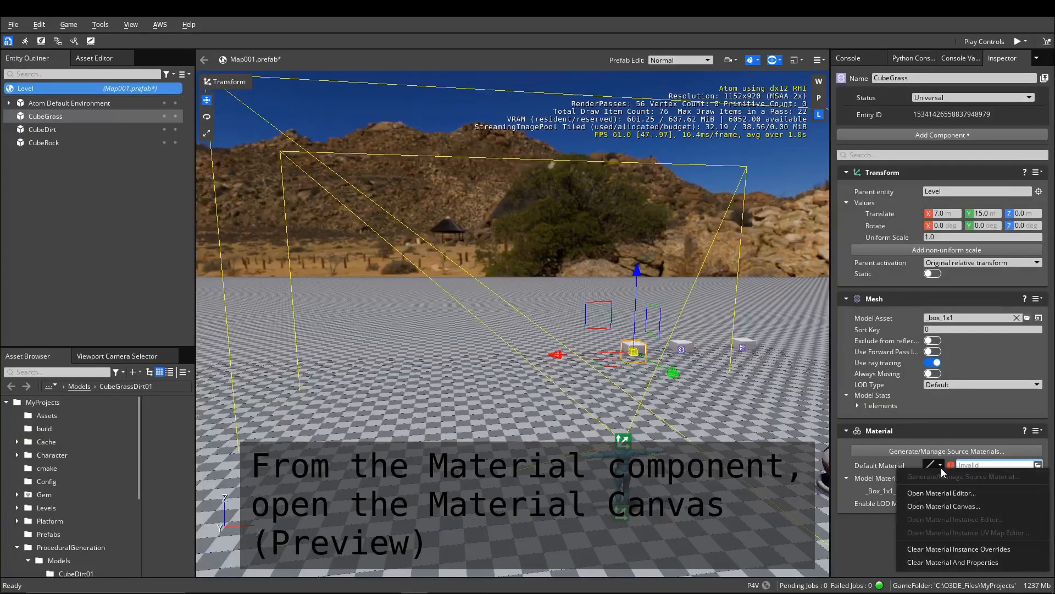
left_click(940, 506)
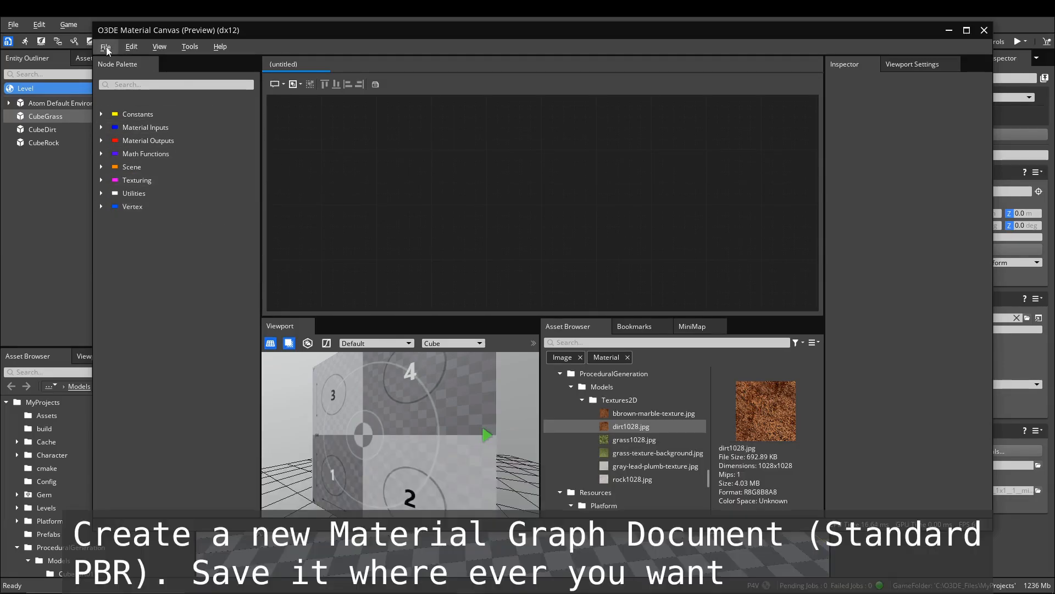
Create a material graph document from the Standard PBR template, saved as GrassDirt.materialgraph in the CubeGrassDirt01 folder
left_click(107, 47)
mouse_move(119, 64)
left_click(227, 63)
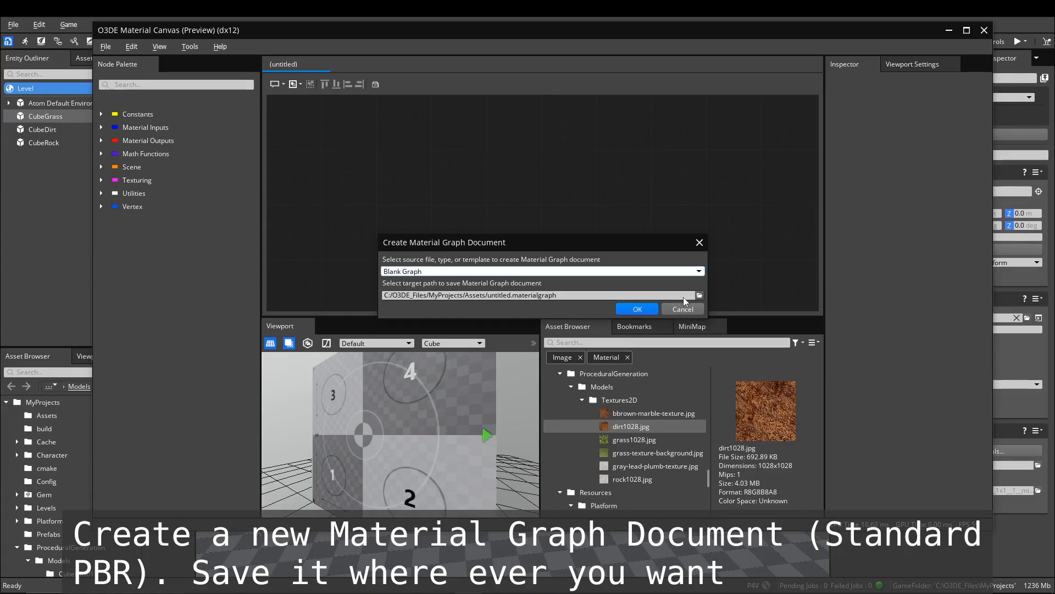
left_click(704, 273)
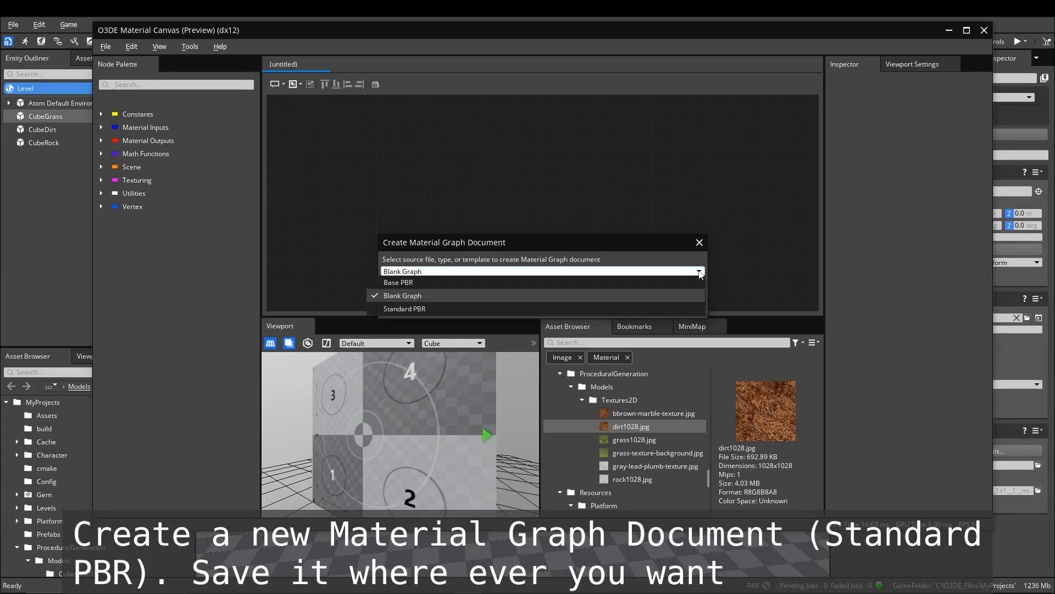
left_click(411, 308)
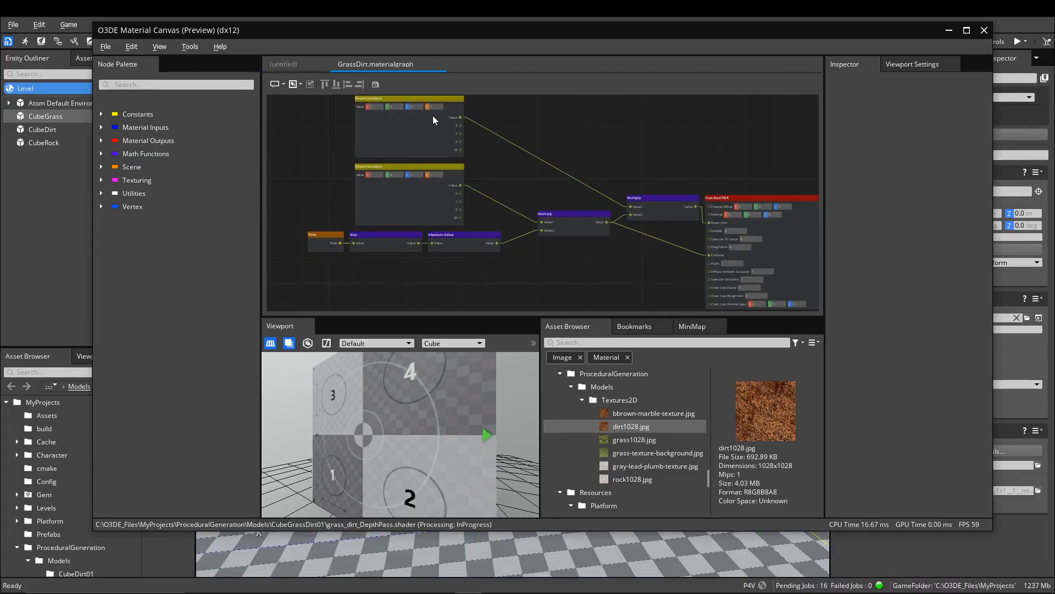
Give the lower Float4 Constant node a green colour, with its X and Z values set to 0
scroll(424, 134, "up", 4)
left_click(358, 193)
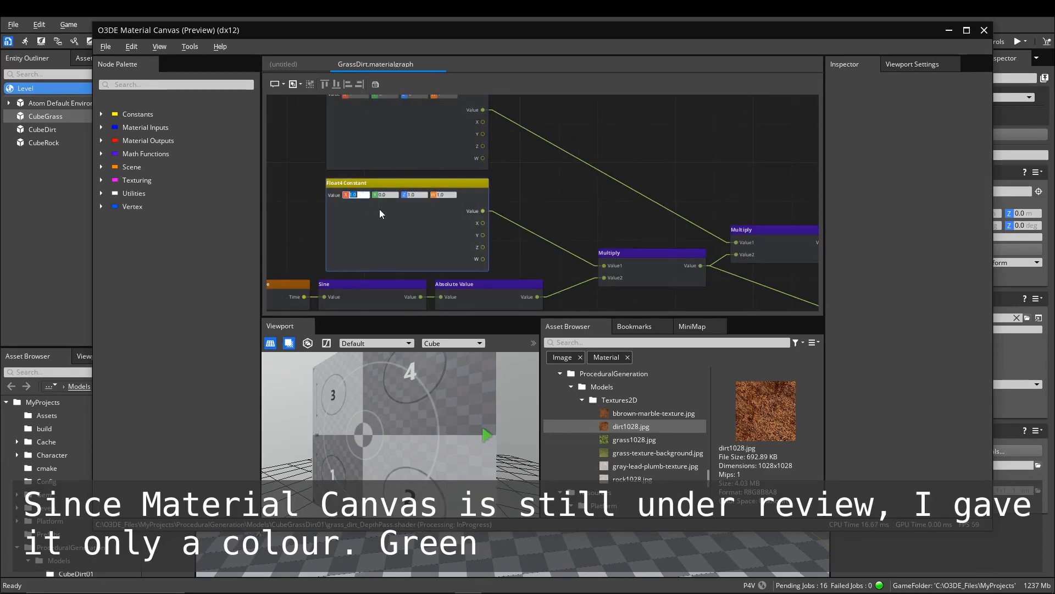
left_click(388, 196)
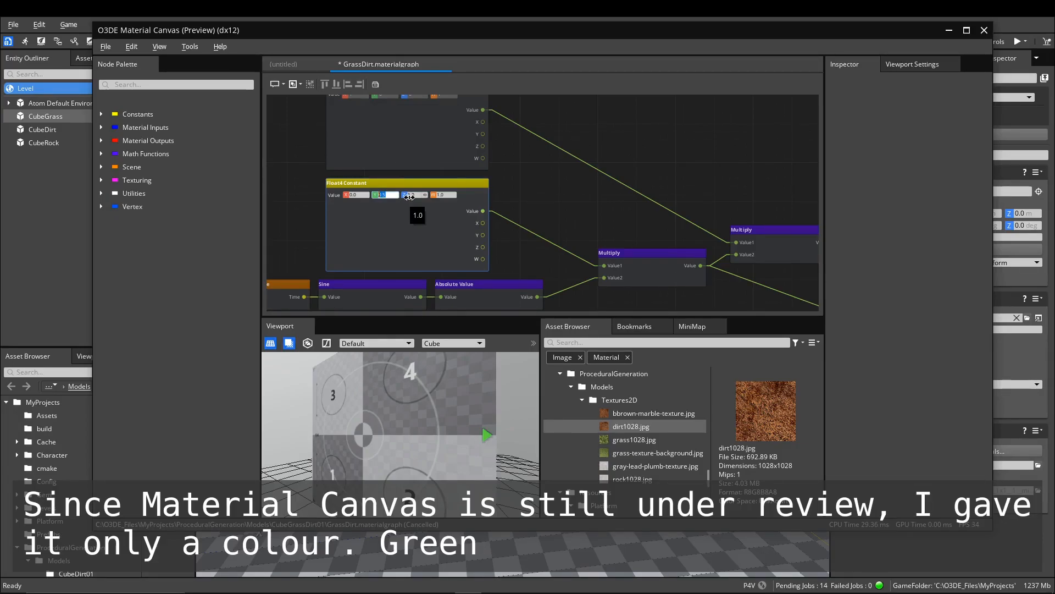
left_click(418, 195)
type("0")
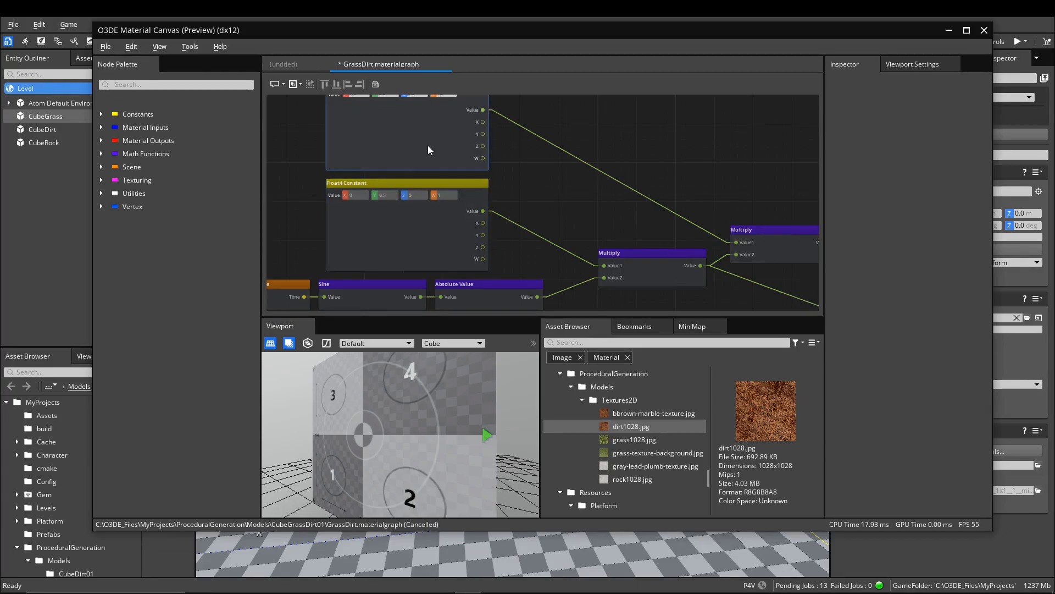
Set the upper Float4 Constant node's X to 0 and Y to 0.5, and save the GrassDirt material graph
left_click(424, 137)
scroll(420, 132, "down", 1)
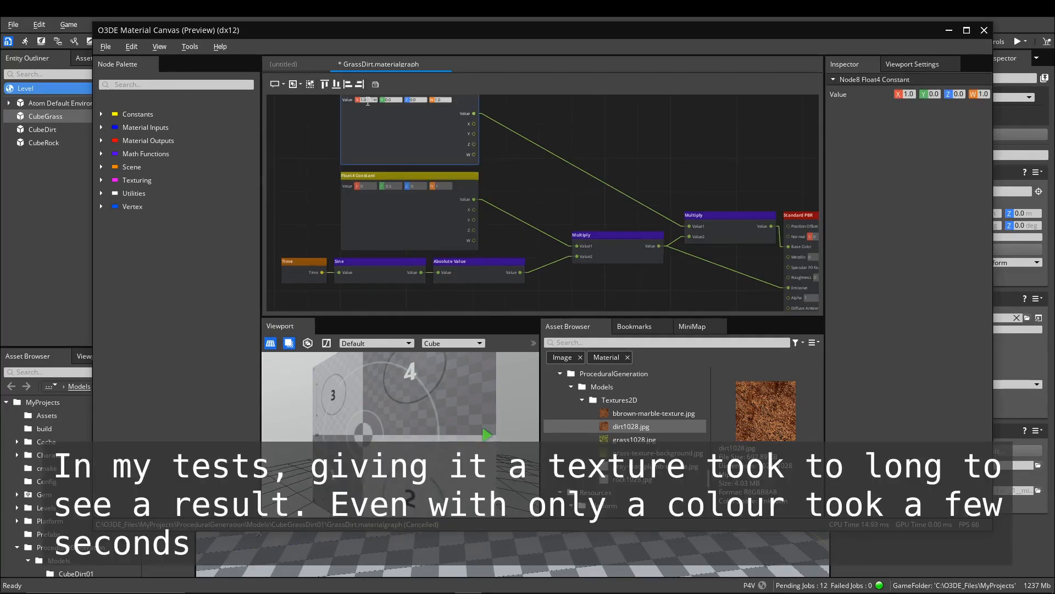
type("0")
double_click(389, 100)
type("0.5")
key("Return")
left_click(104, 47)
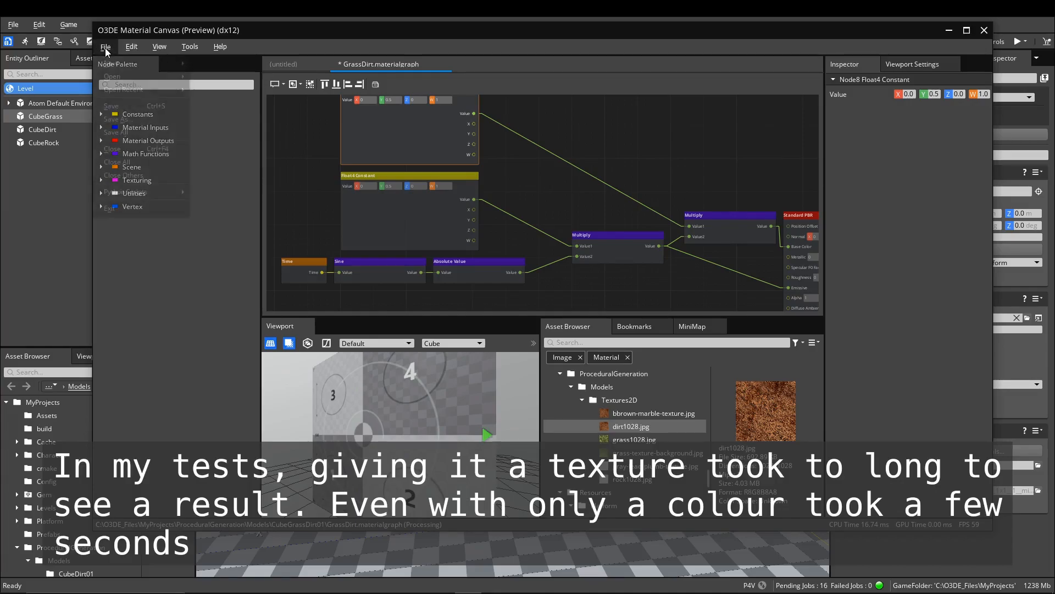
left_click(124, 106)
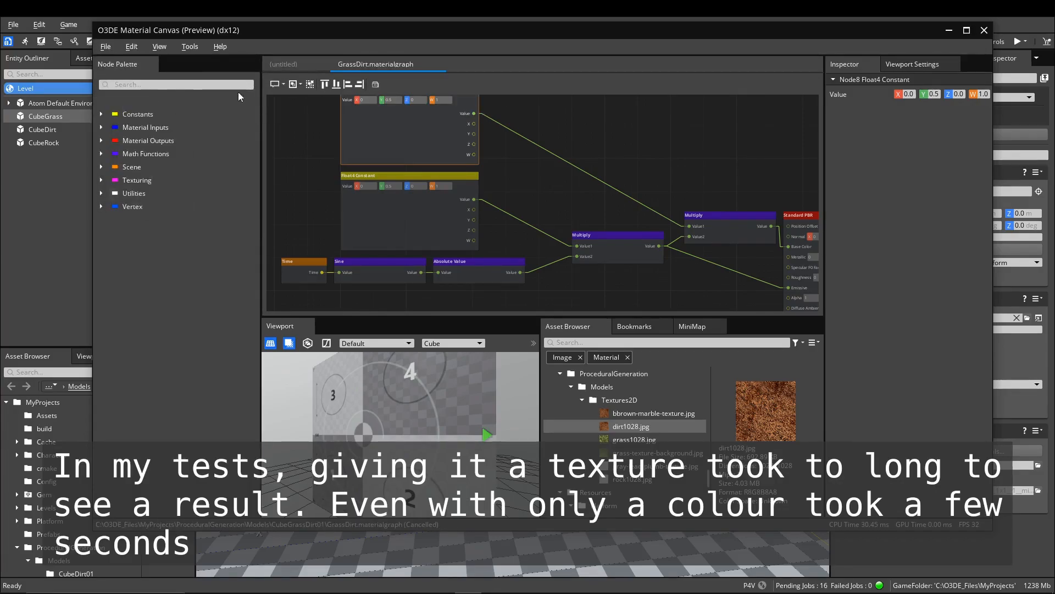
Close the untitled document and select the Standard PBR node in the GrassDirt graph to show its properties
left_click(324, 64)
scroll(612, 183, "down", 1)
left_click(782, 210)
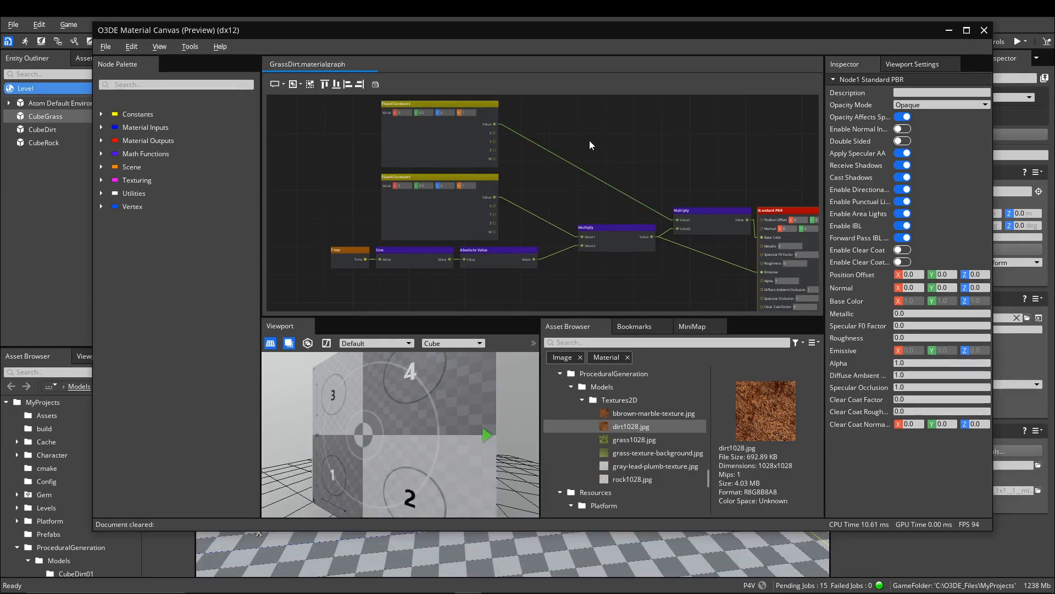
Create a material graph document from the Base PBR template, saved as Dirt.materialgraph in the CubeDirt01 folder
left_click(105, 48)
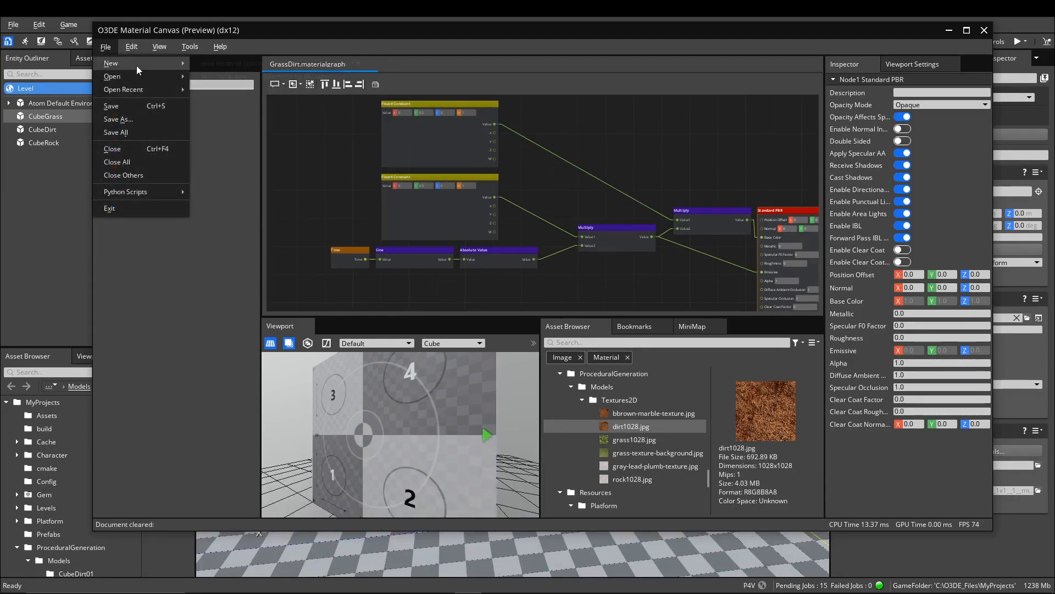
mouse_move(134, 63)
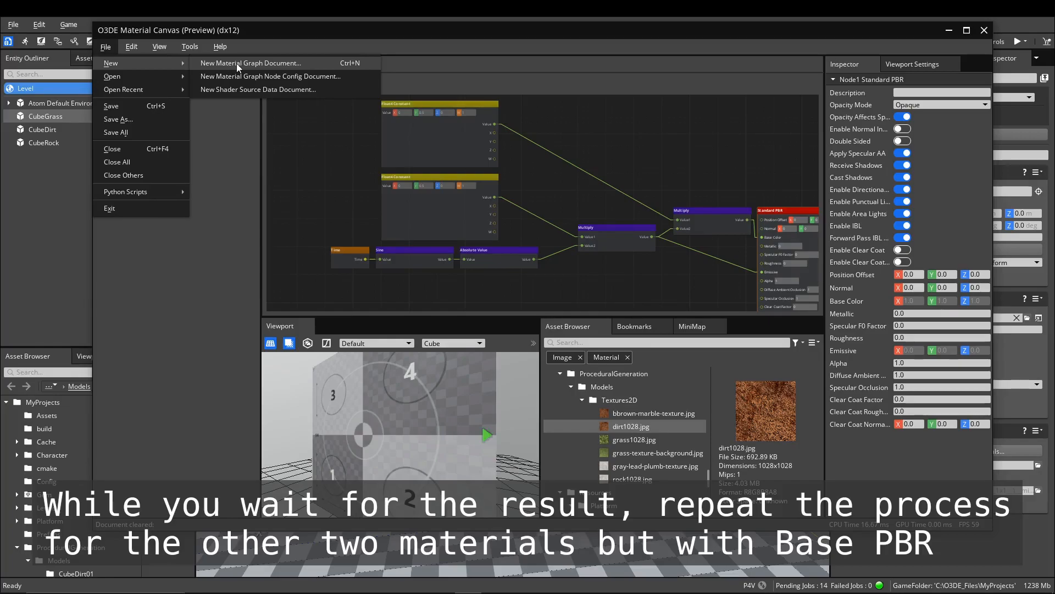
left_click(238, 65)
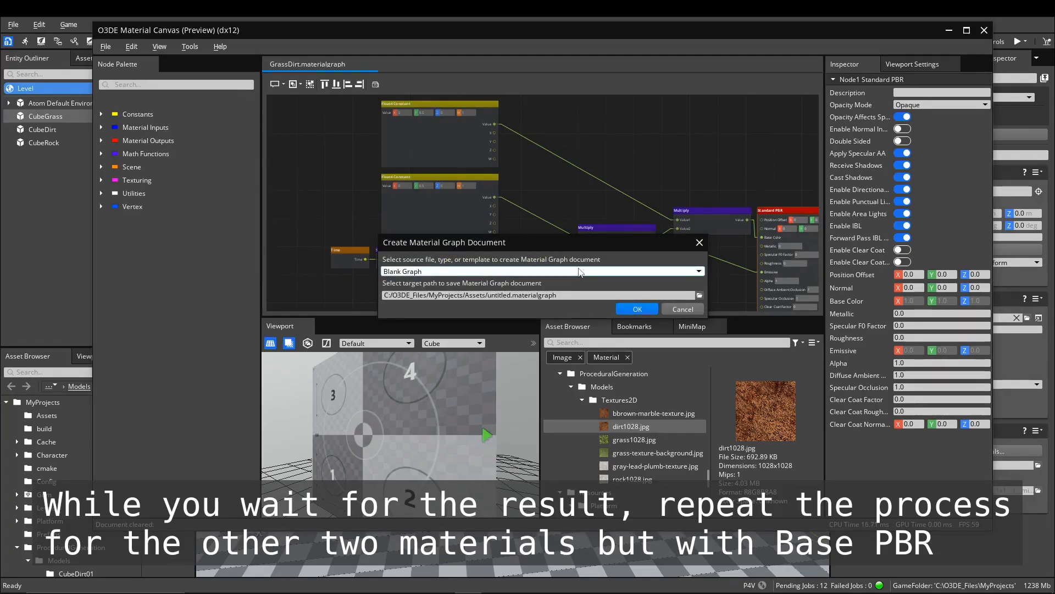
left_click(580, 272)
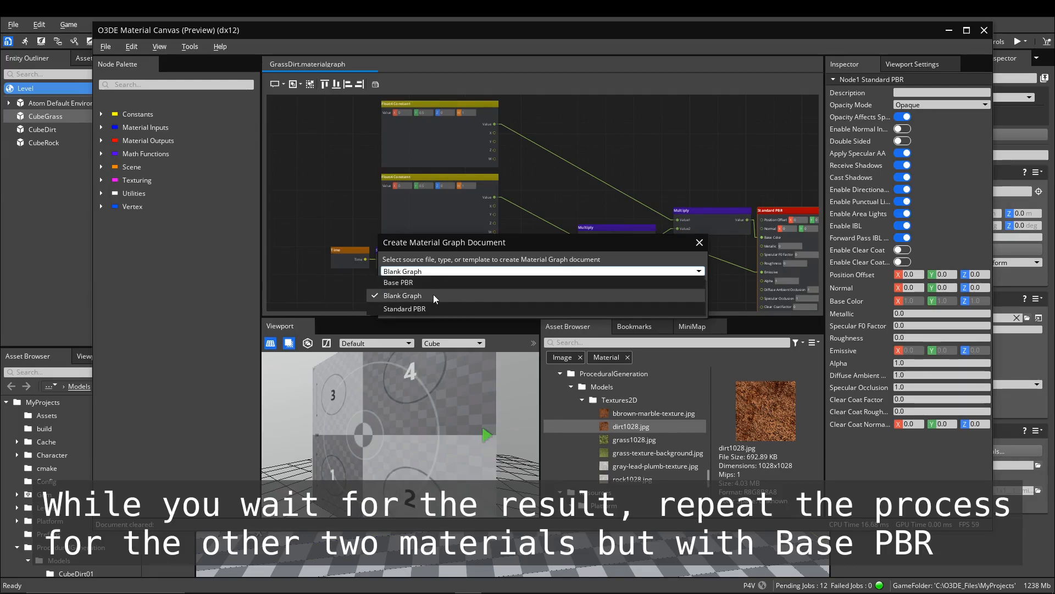
left_click(410, 283)
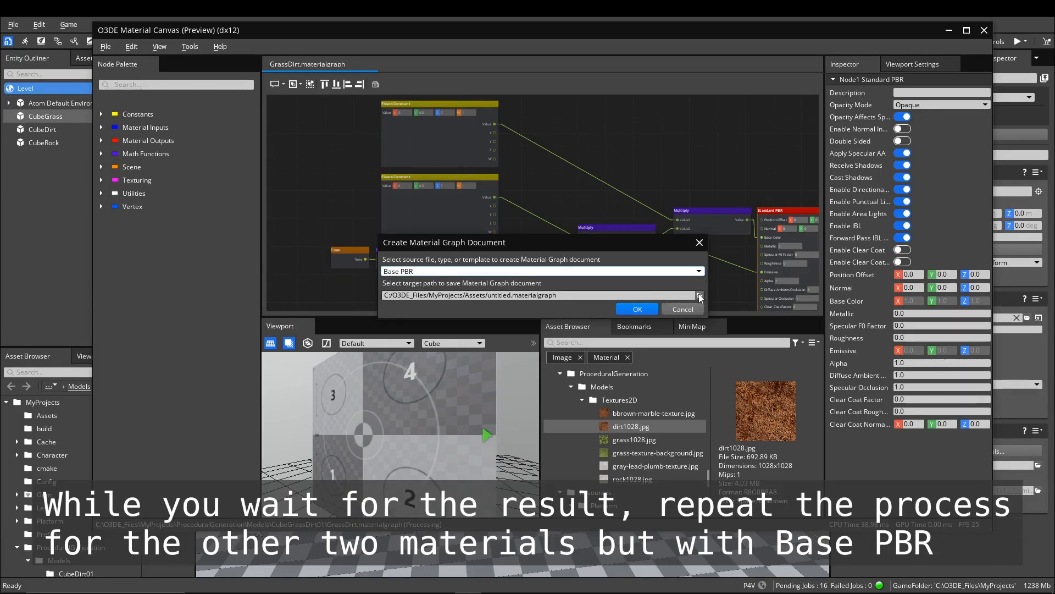
left_click(627, 311)
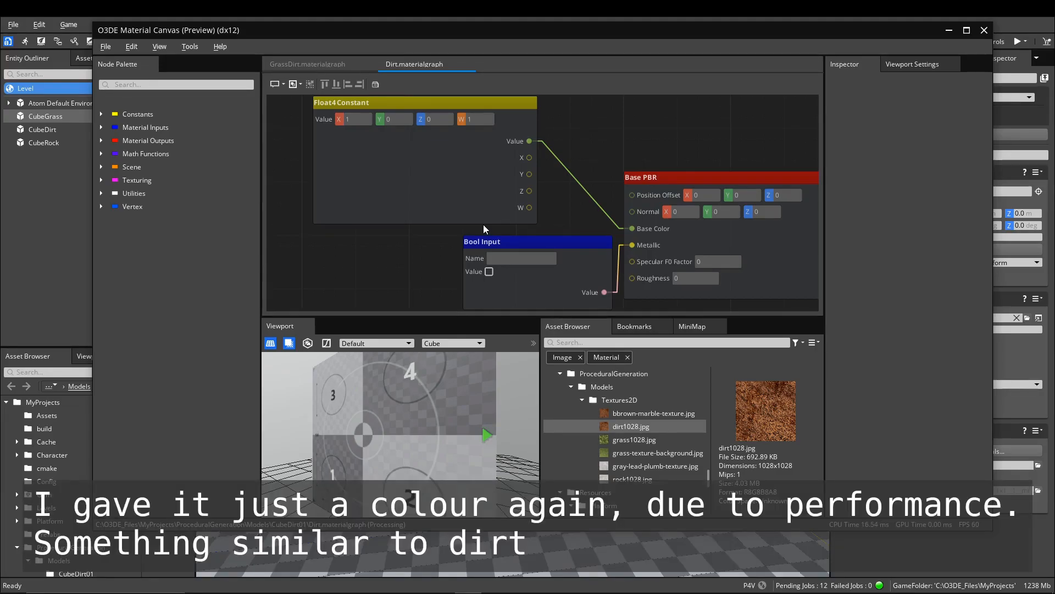
Set the Float4 Constant node's X to 0.5 and Y to 0.3 in the Dirt graph
left_click(483, 222)
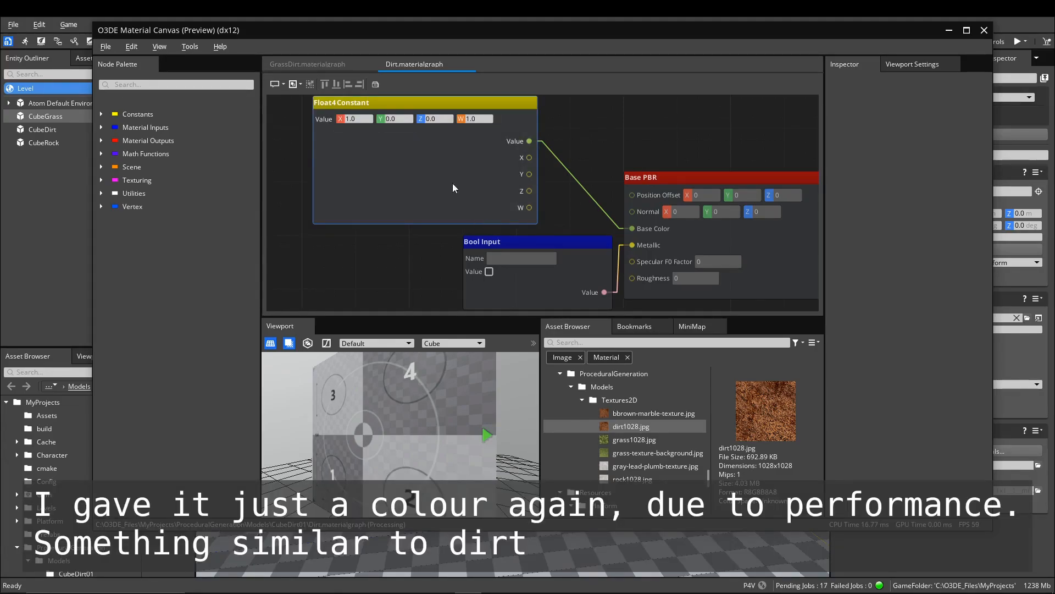
left_click(354, 119)
type("0.5")
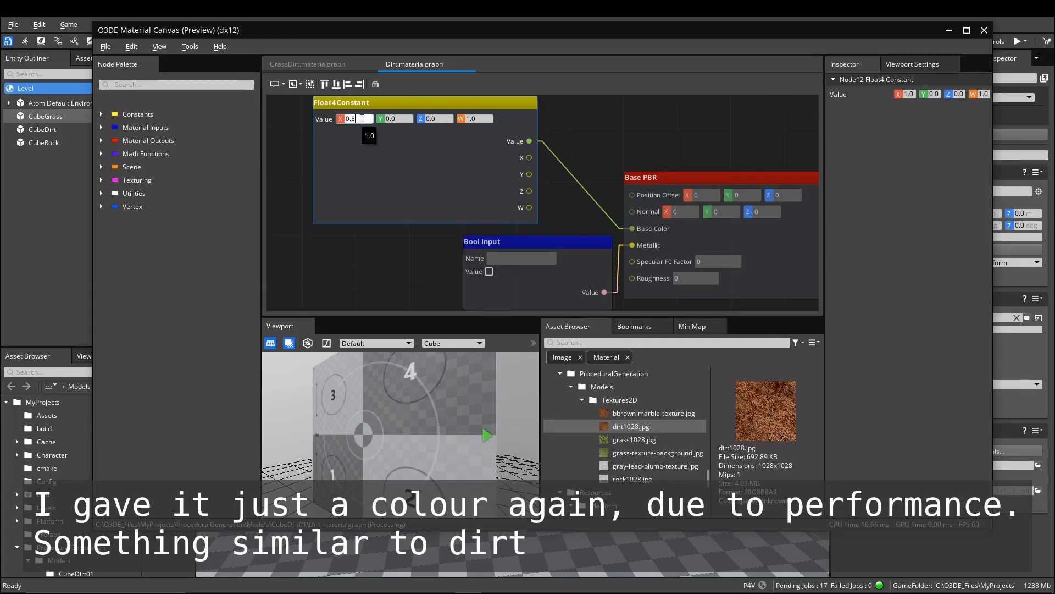
left_click(393, 120)
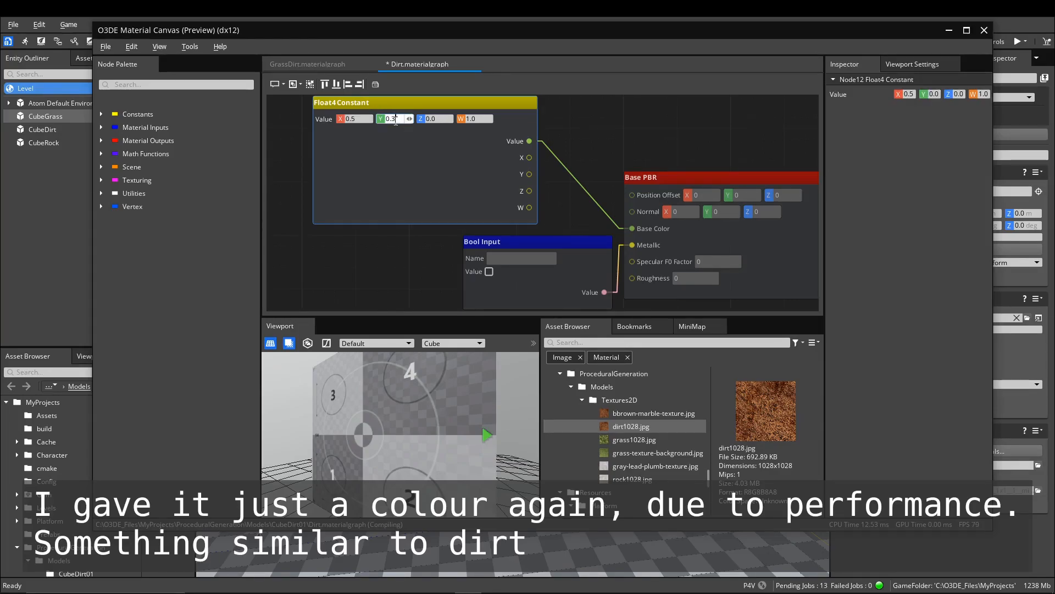
key("Return")
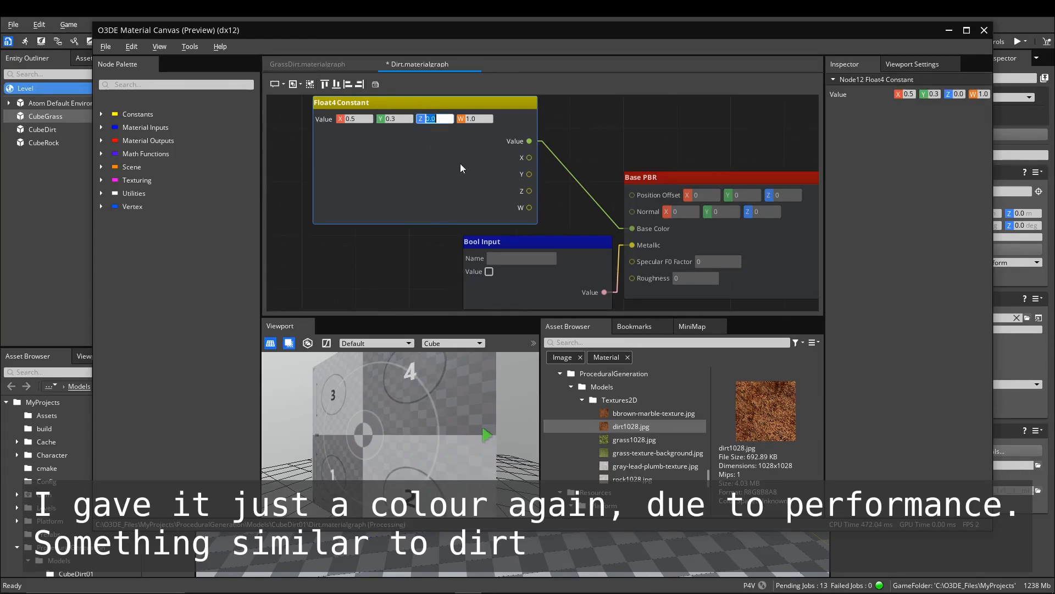
Show the GrassDirt graph and orbit its preview to see the whole cube from above
left_click(308, 64)
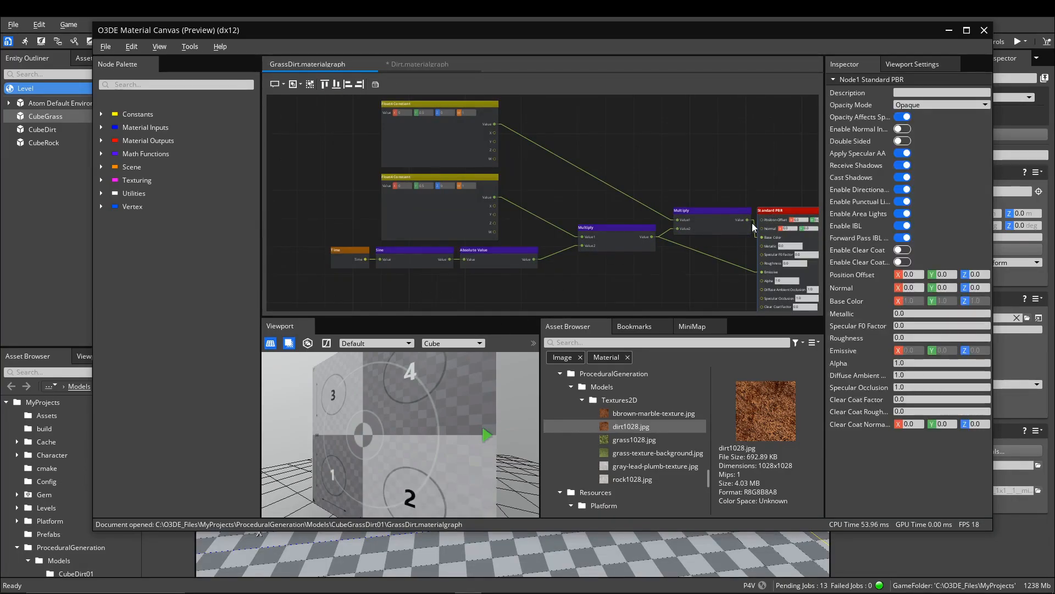
scroll(682, 254, "down", 2)
scroll(694, 265, "up", 1)
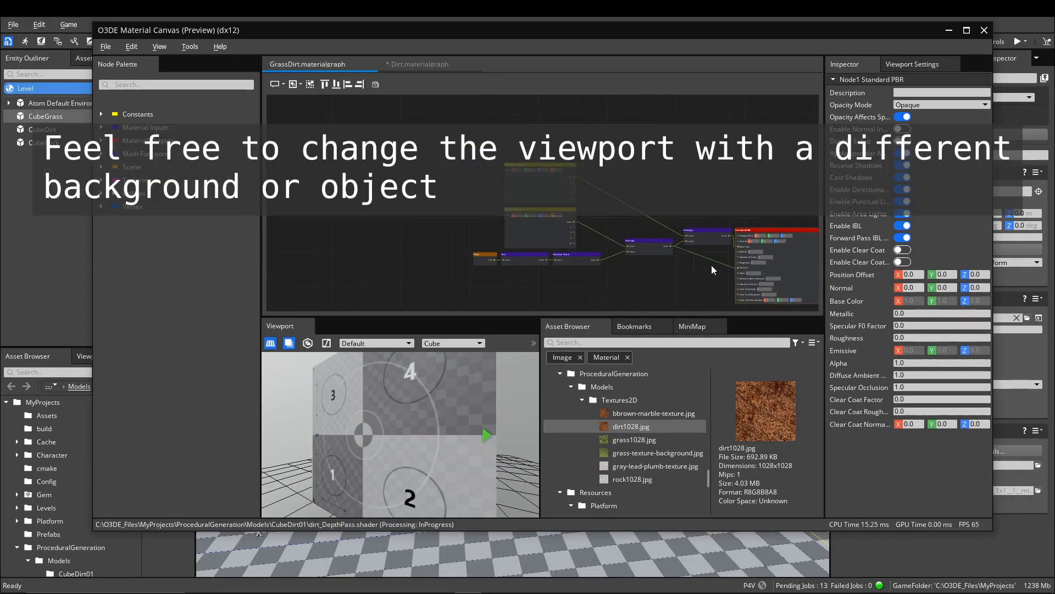
scroll(490, 405, "down", 5)
right_click_drag(444, 394, 393, 481)
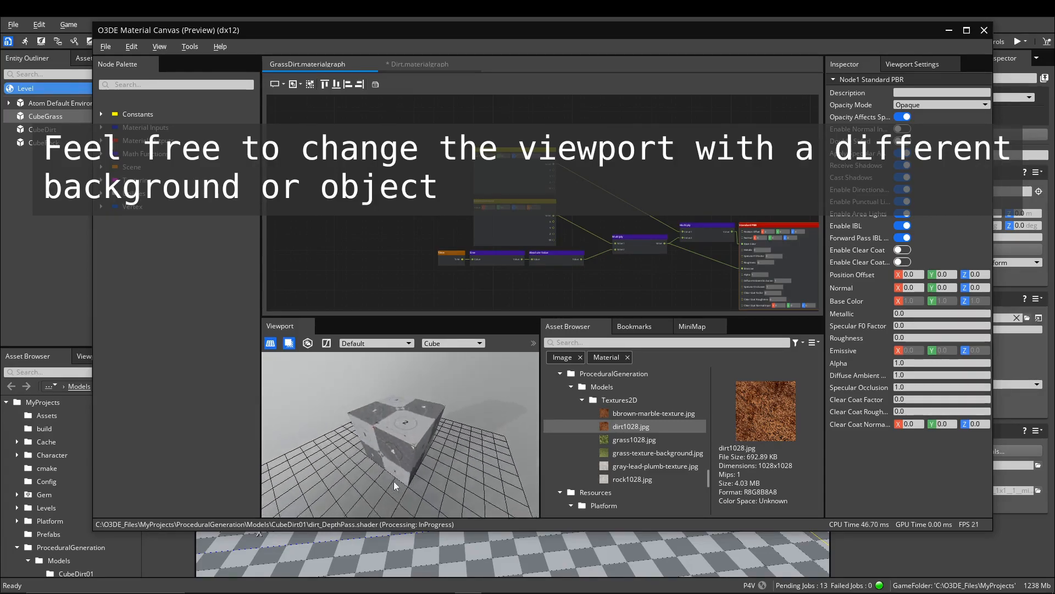
Preview the GrassDirt material under the Champagne Castle 1 lighting preset, and restore the Default preset
left_click(406, 343)
key("Escape")
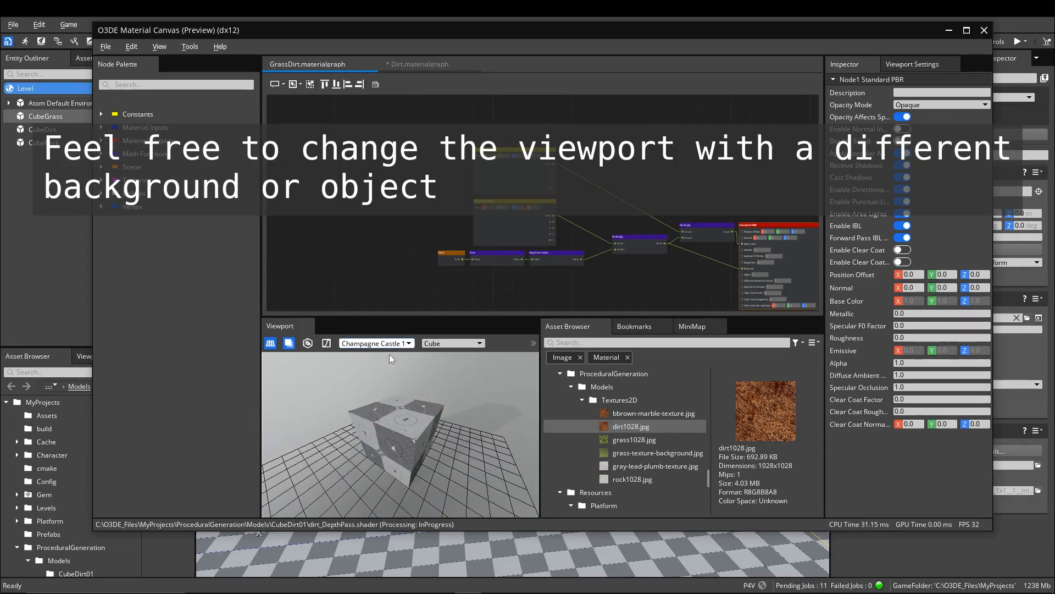
left_click(396, 345)
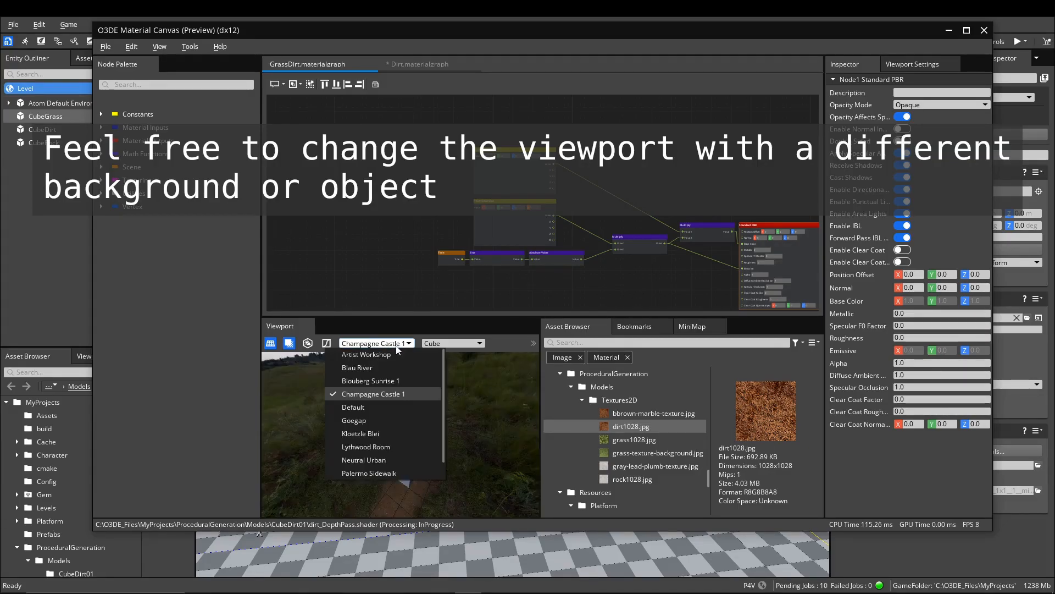
left_click(463, 407)
left_click_drag(436, 412, 409, 344)
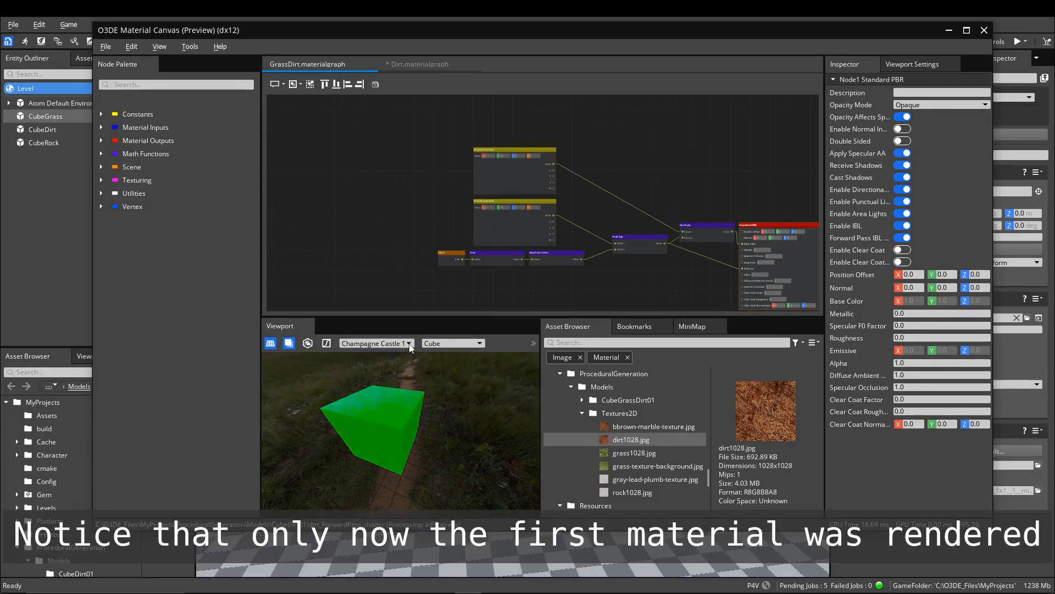
left_click(409, 344)
left_click(376, 407)
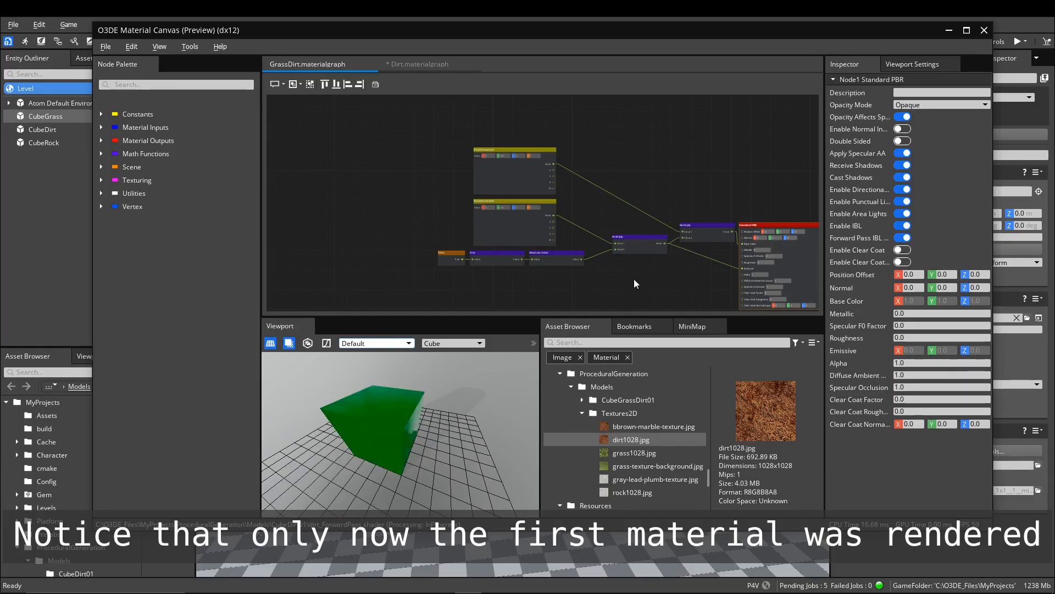
Return to the Dirt graph and save it
left_click(415, 68)
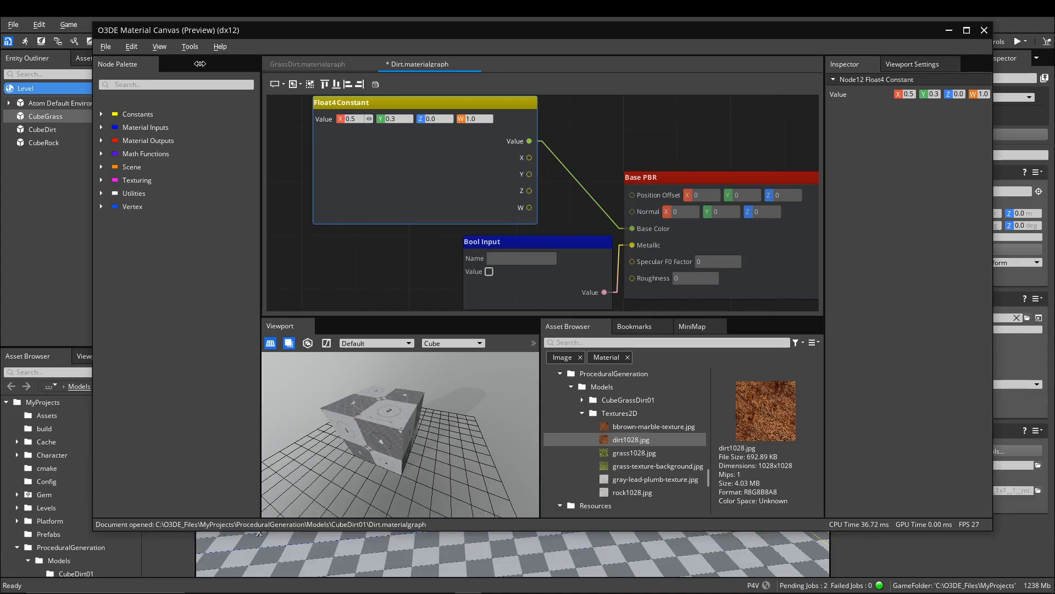
left_click(108, 48)
left_click(121, 103)
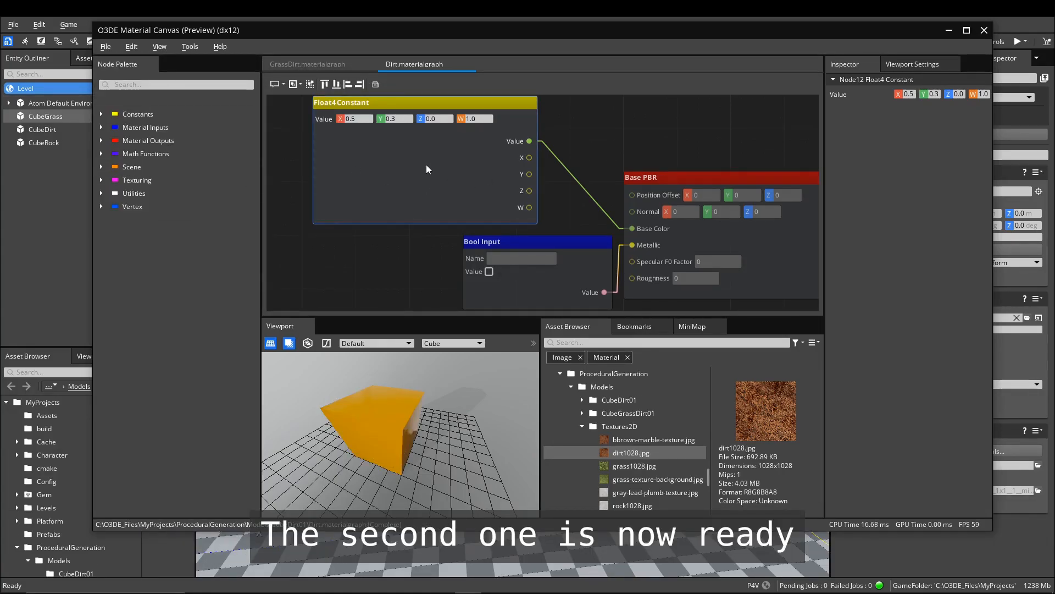
Create a material graph document from the Base PBR template, saved as Rock.materialgraph in the Rock01 folder
left_click(107, 48)
mouse_move(137, 63)
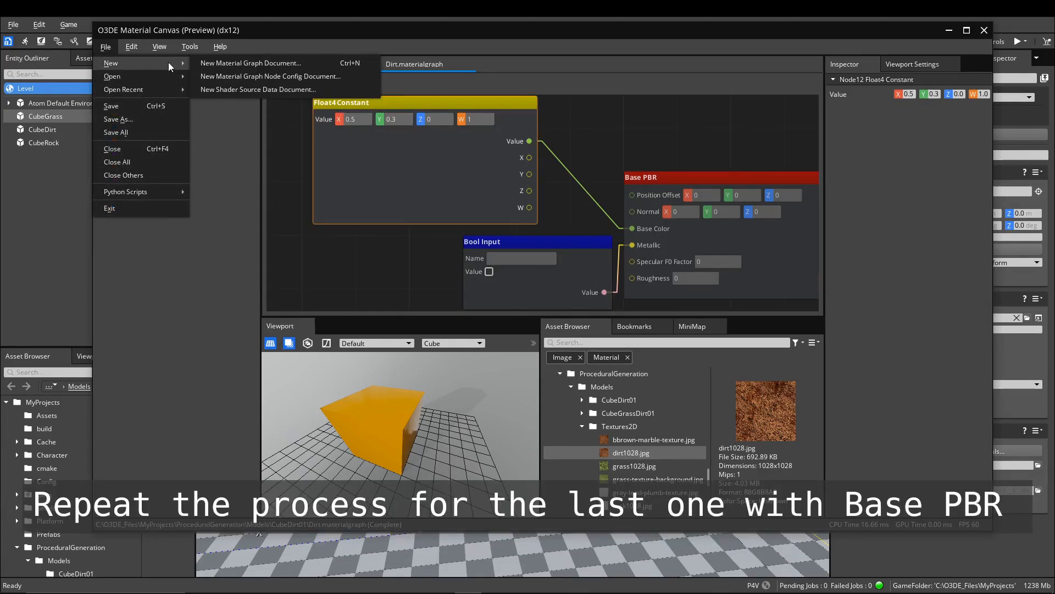
left_click(218, 63)
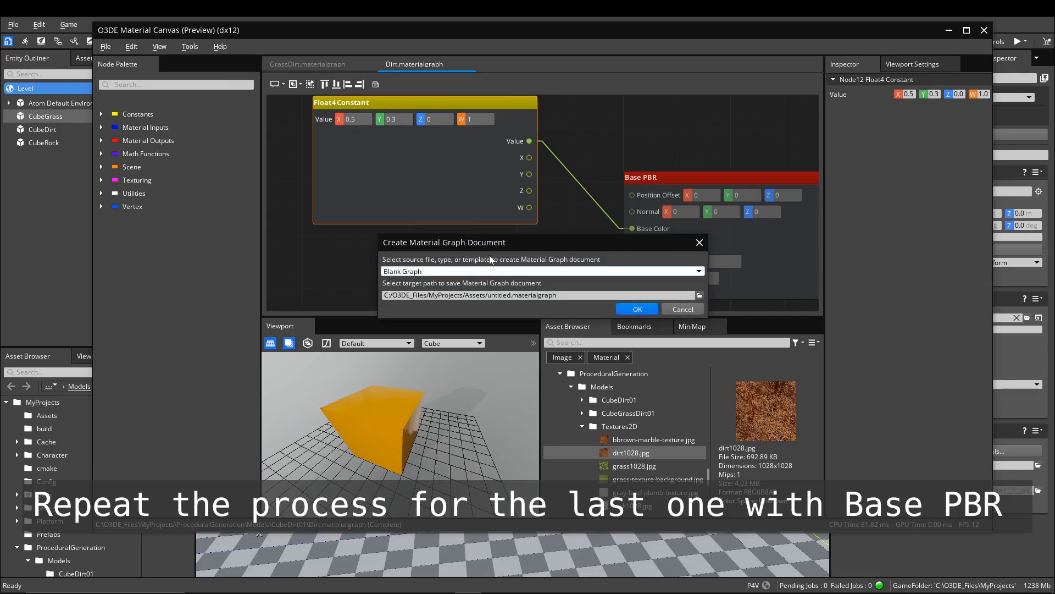
left_click(700, 271)
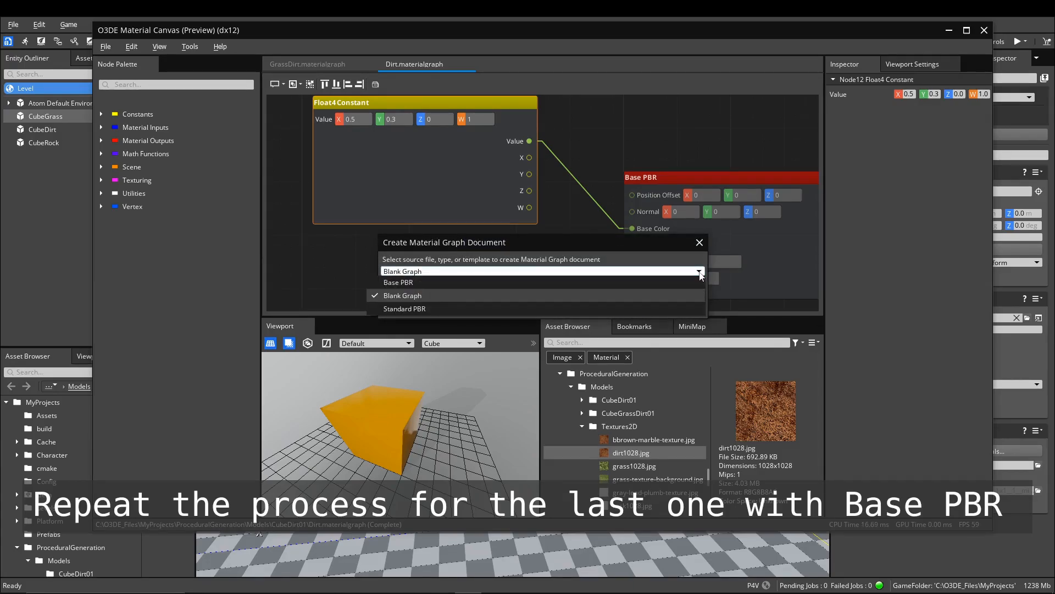
left_click(425, 283)
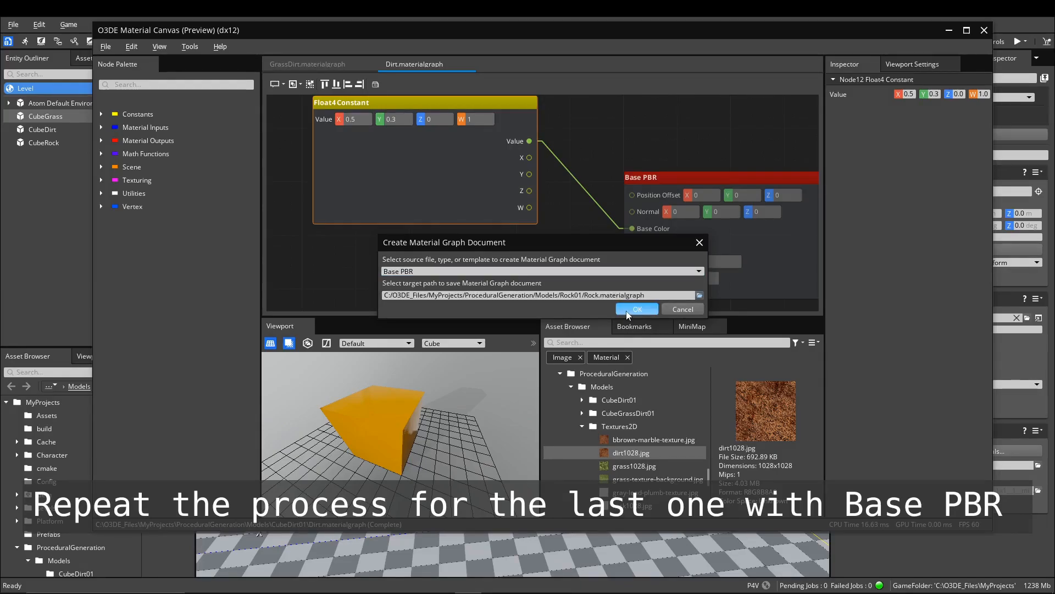
left_click(632, 309)
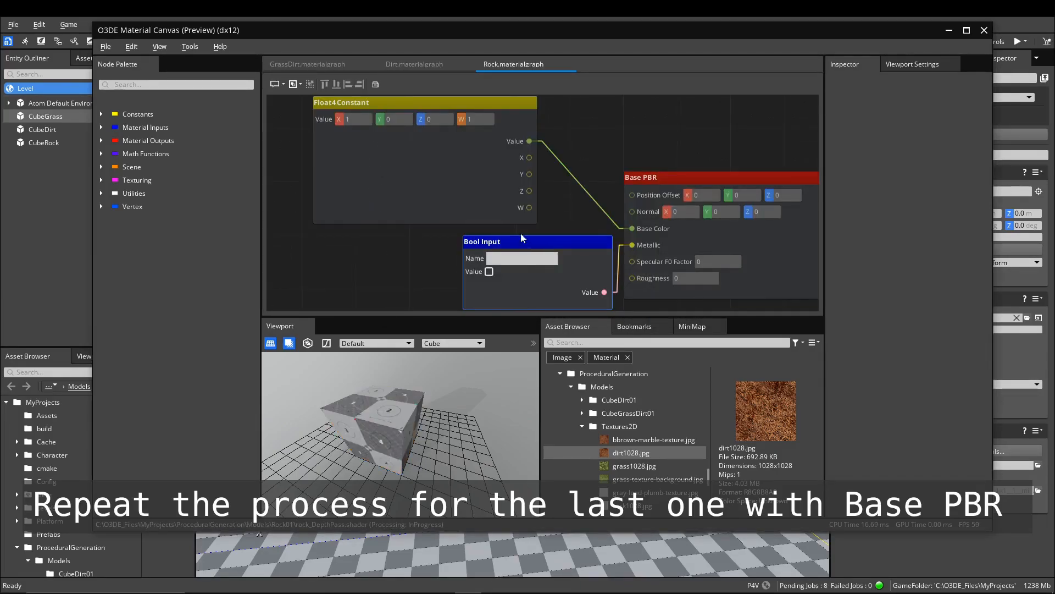
Set the Float4 Constant node's X, Y and Z to 0.5 and save the Rock material graph
left_click(448, 193)
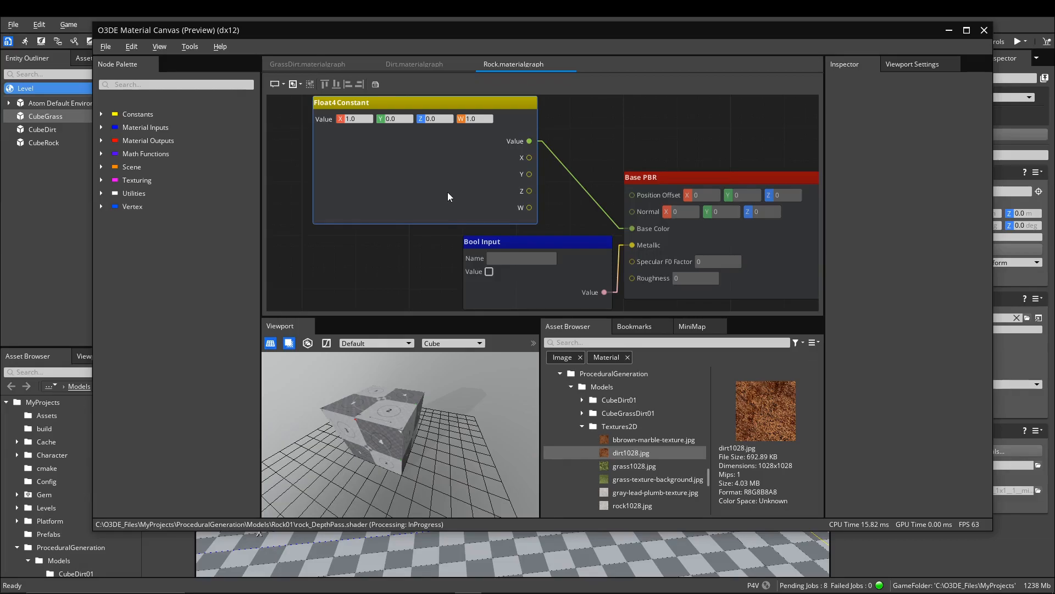
double_click(371, 118)
type("0.5")
key("Tab")
type("0.5")
key("Tab")
left_click(416, 262)
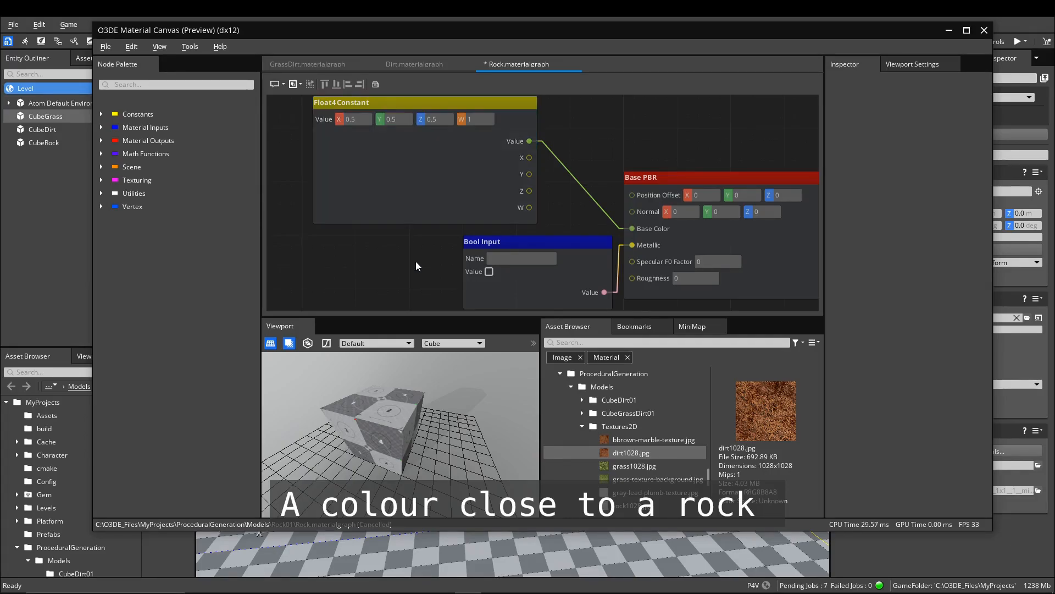
scroll(431, 242, "down", 1)
left_click(106, 46)
left_click(117, 106)
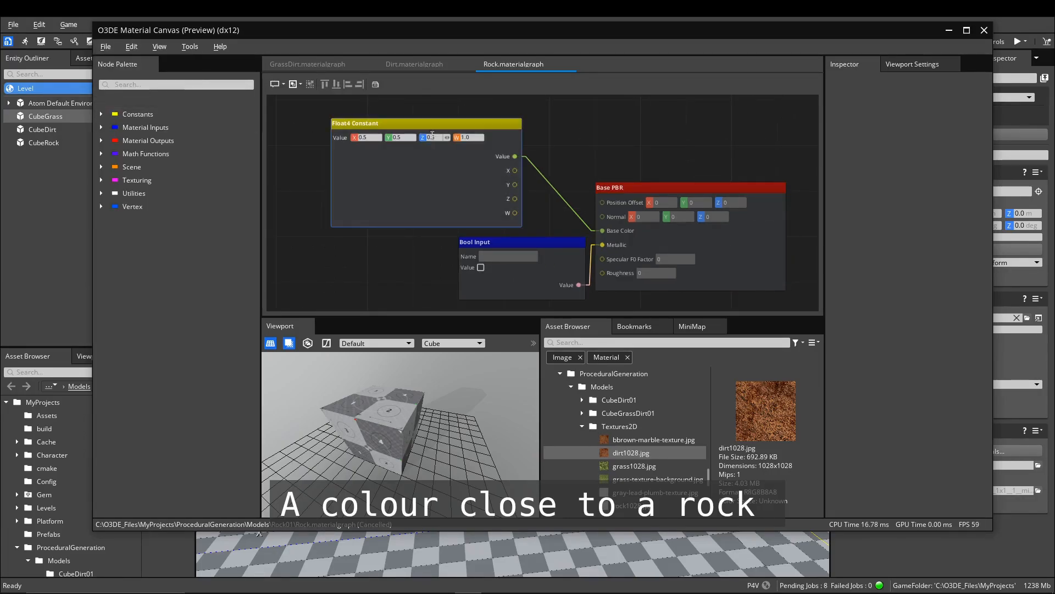
Select the Rock graph's Base PBR node and check the previews of the GrassDirt, Dirt and Rock graphs
left_click(649, 190)
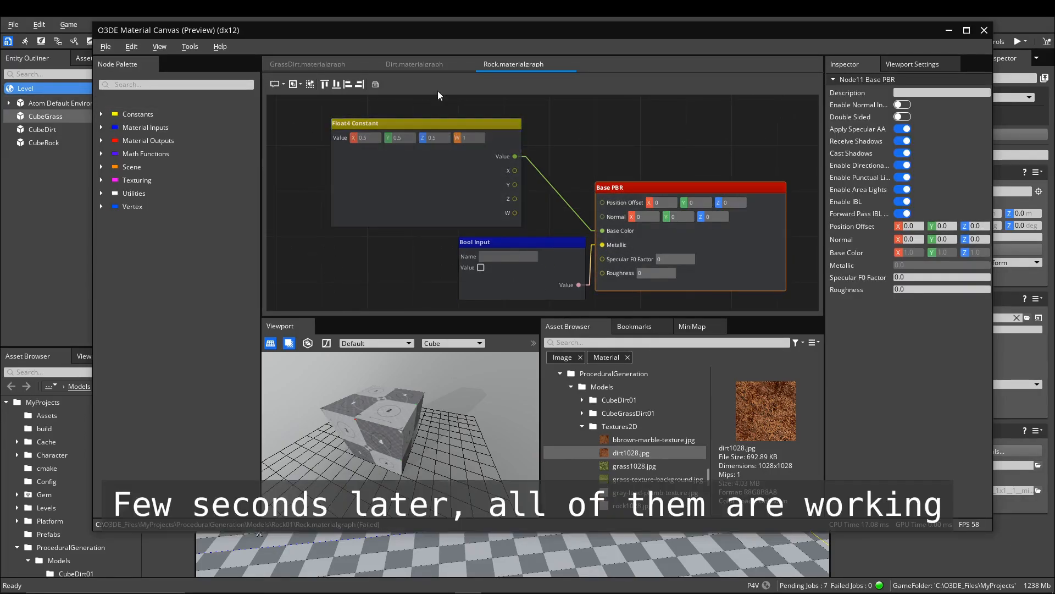
left_click(308, 63)
left_click(414, 64)
left_click(513, 64)
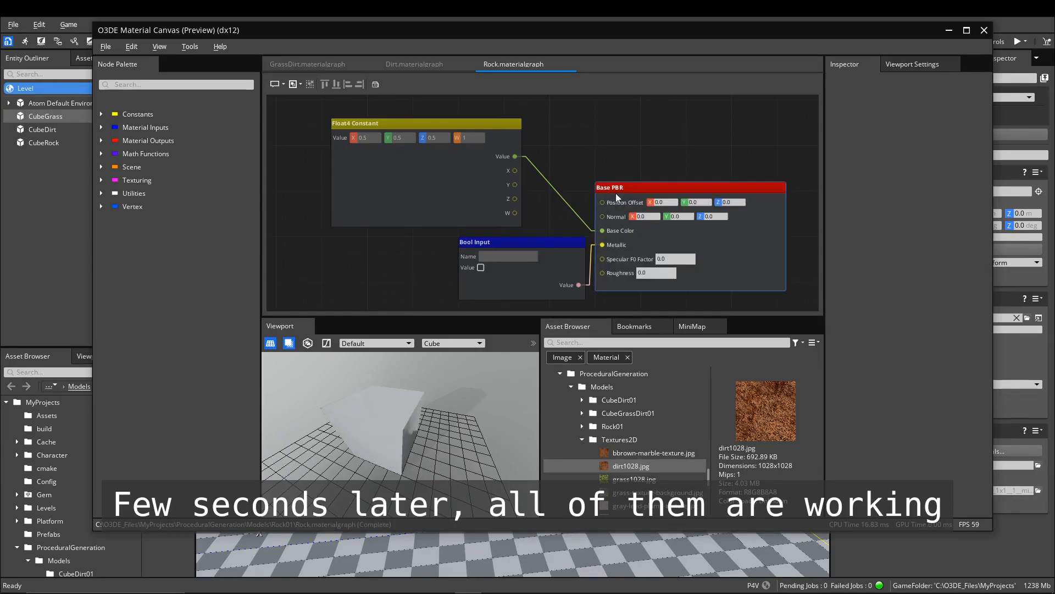
Save all open material graphs and close Material Canvas to return to the O3DE editor
left_click(105, 48)
left_click(117, 132)
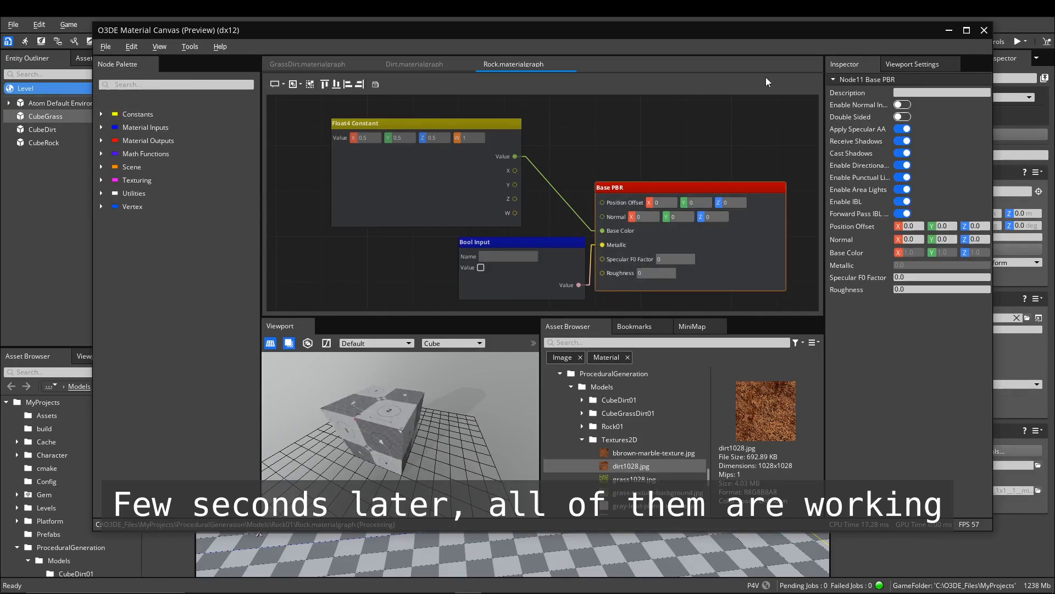
left_click(984, 30)
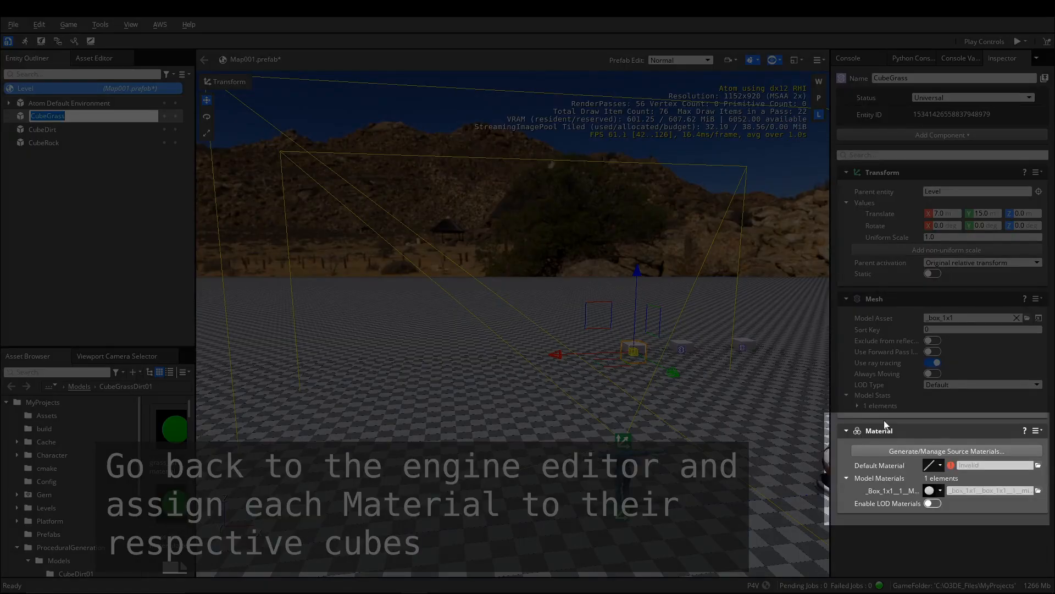
Assign the grass_dirt material as the Default Material of CubeGrass
left_click(1039, 465)
left_click(416, 196)
type("grass")
left_click(498, 266)
left_click(635, 393)
Assign dirt.material as the Default Material of CubeDirt
left_click(684, 343)
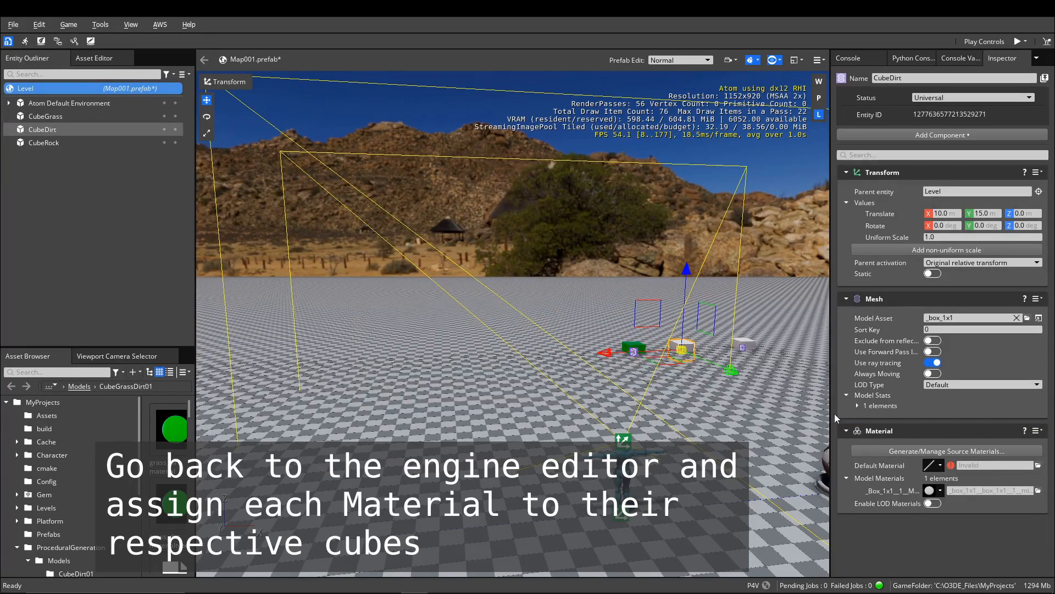
left_click(1038, 465)
type("dirt")
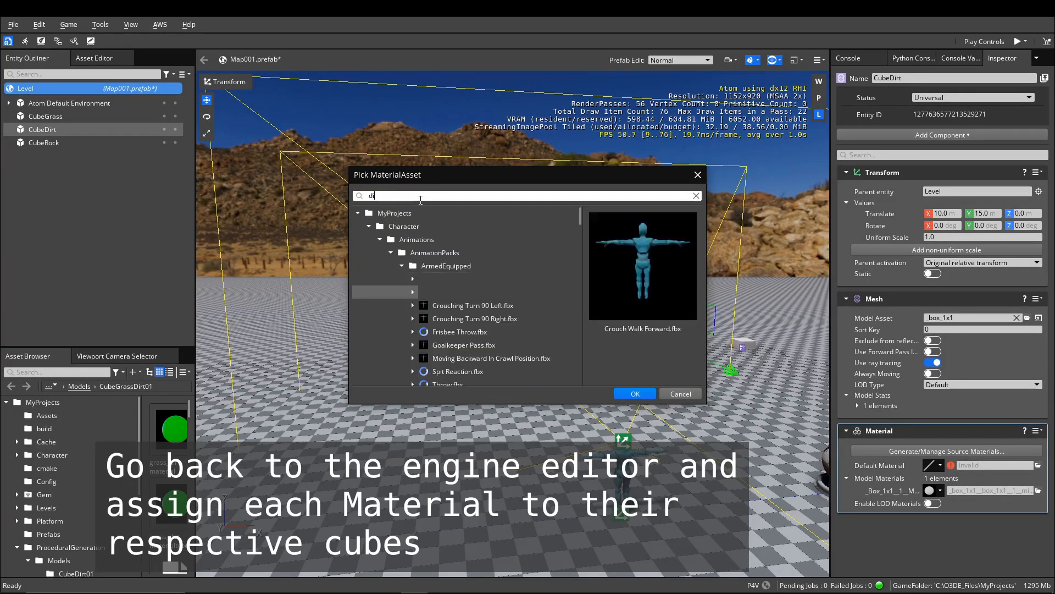
left_click(442, 267)
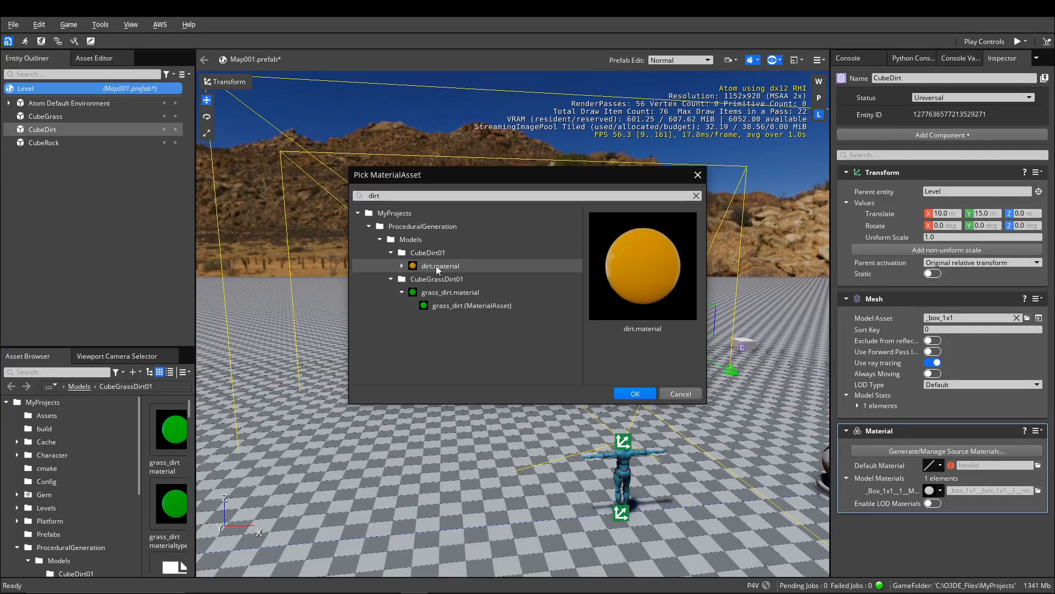
left_click(630, 392)
Assign the rock material as the Default Material of CubeRock
left_click(743, 345)
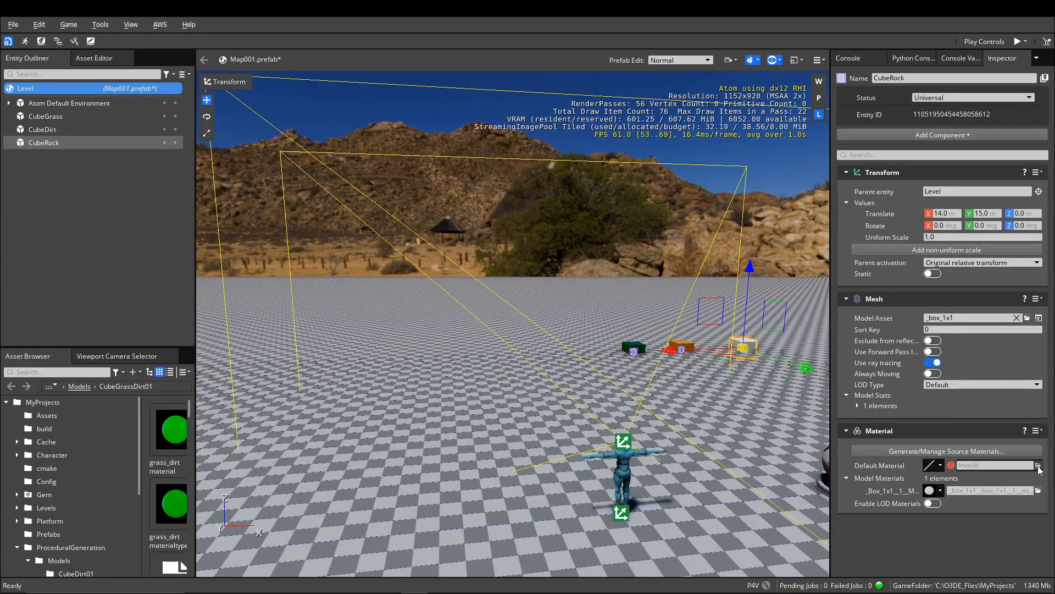
left_click(1038, 465)
type("rock")
left_click(441, 266)
left_click(635, 393)
Raise CubeDirt above the ground and move CubeGrass up to a Z position of about 2 m
left_click(681, 348)
left_click_drag(683, 293, 681, 270)
left_click(636, 337)
left_click(635, 348)
left_click_drag(641, 314, 636, 301)
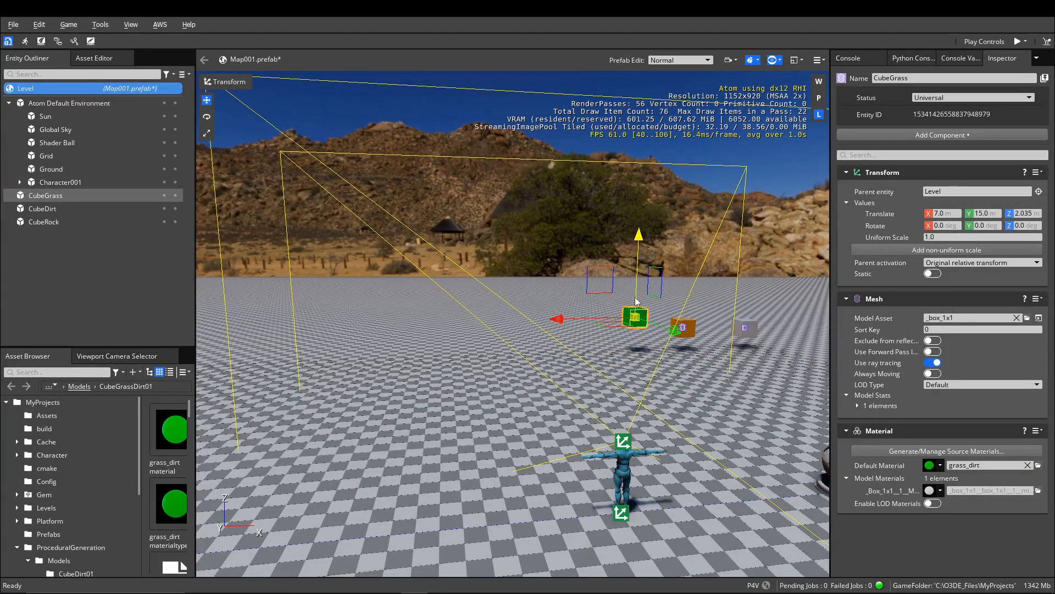
Save the level and run the game, walking the character towards the three cubes before ending play
left_click(13, 26)
left_click(36, 86)
left_click(1017, 42)
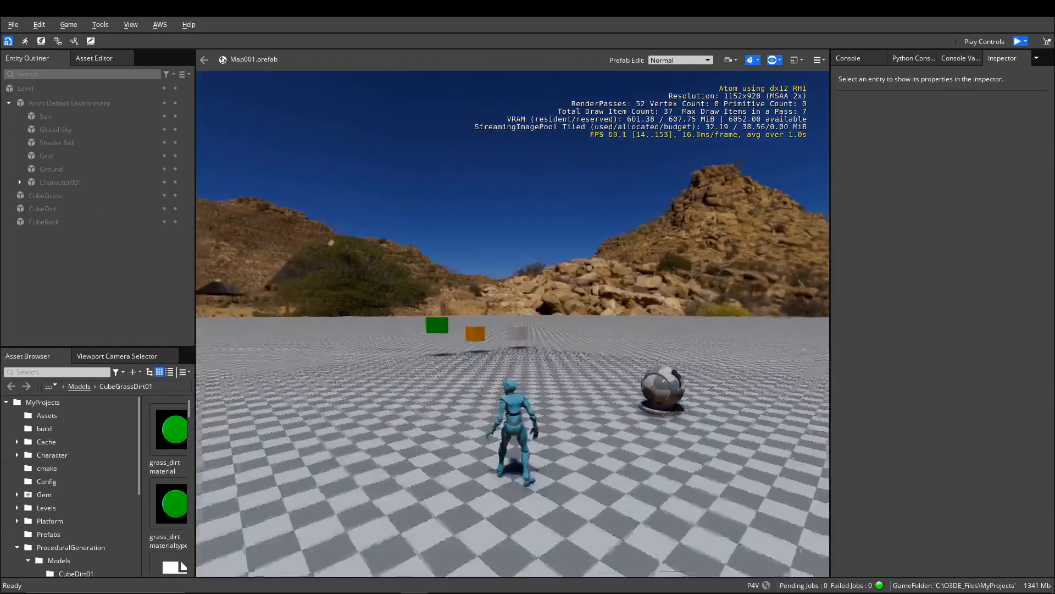
key("w")
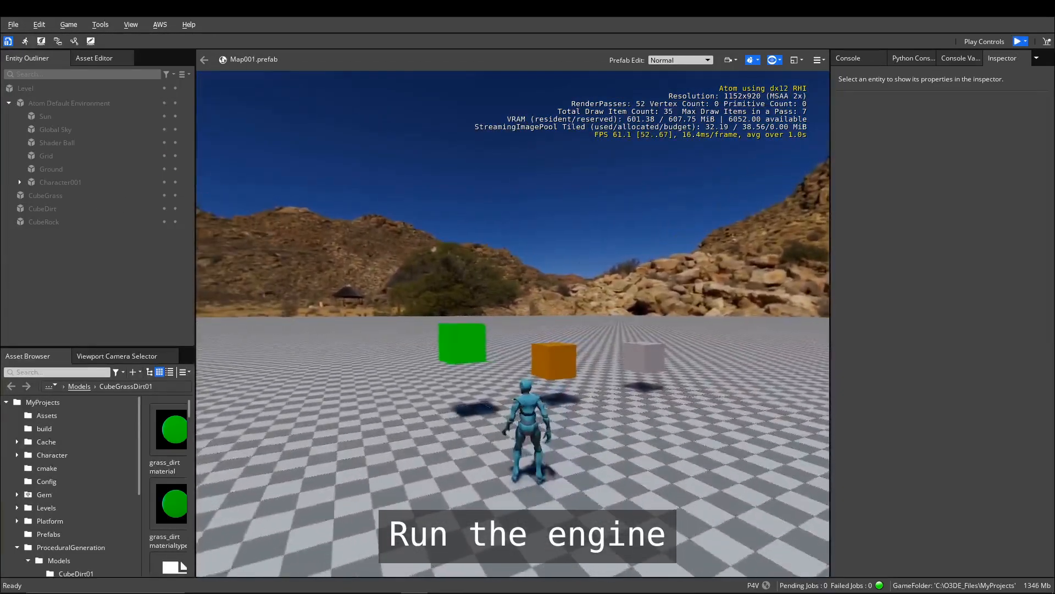
key("w")
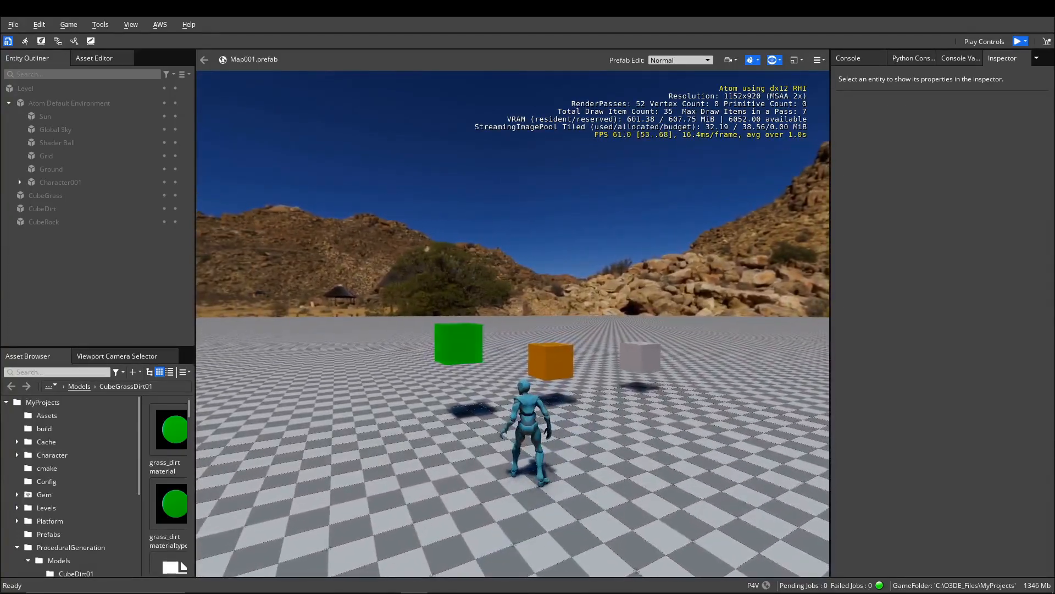
key("Escape")
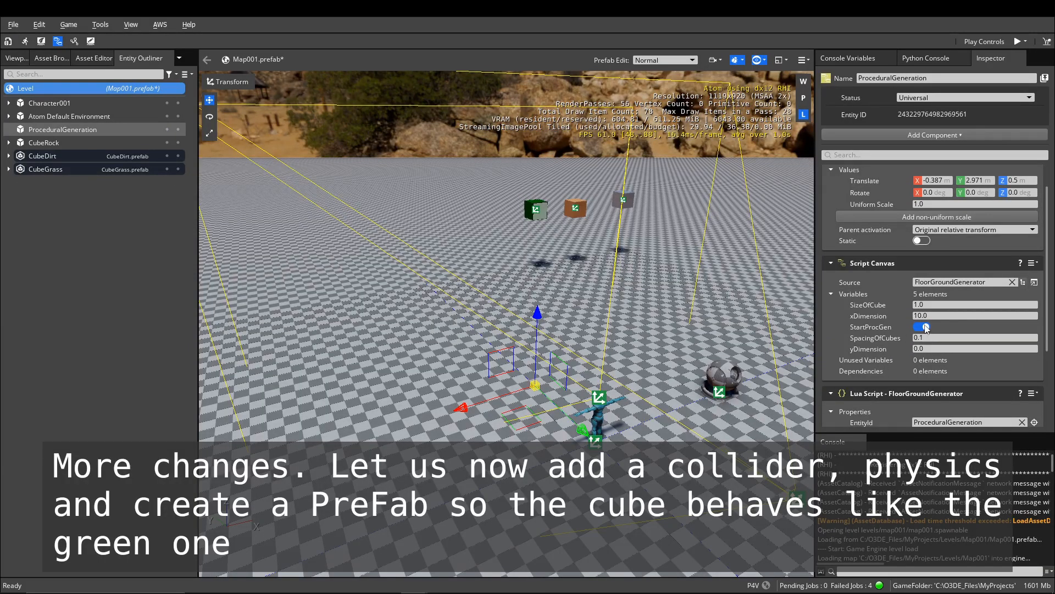
Turn off the StartProcGen variable in the ProceduralGeneration entity's Script Canvas component
scroll(849, 326, "down", 3)
scroll(849, 325, "up", 4)
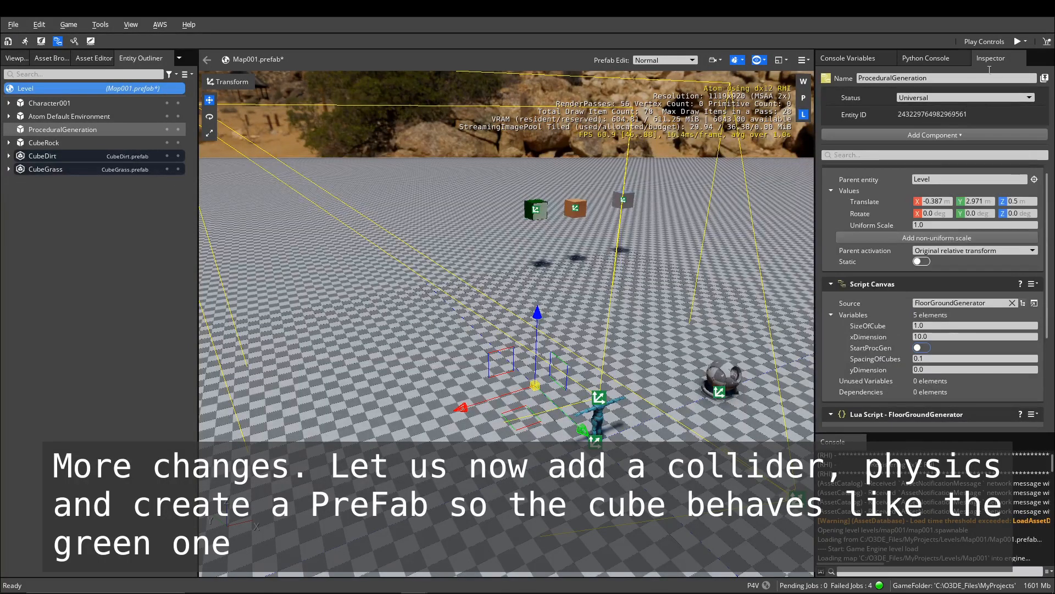
Run the game and walk the character towards the three cubes to compare their physics behaviour, ending play at the end
left_click(1017, 41)
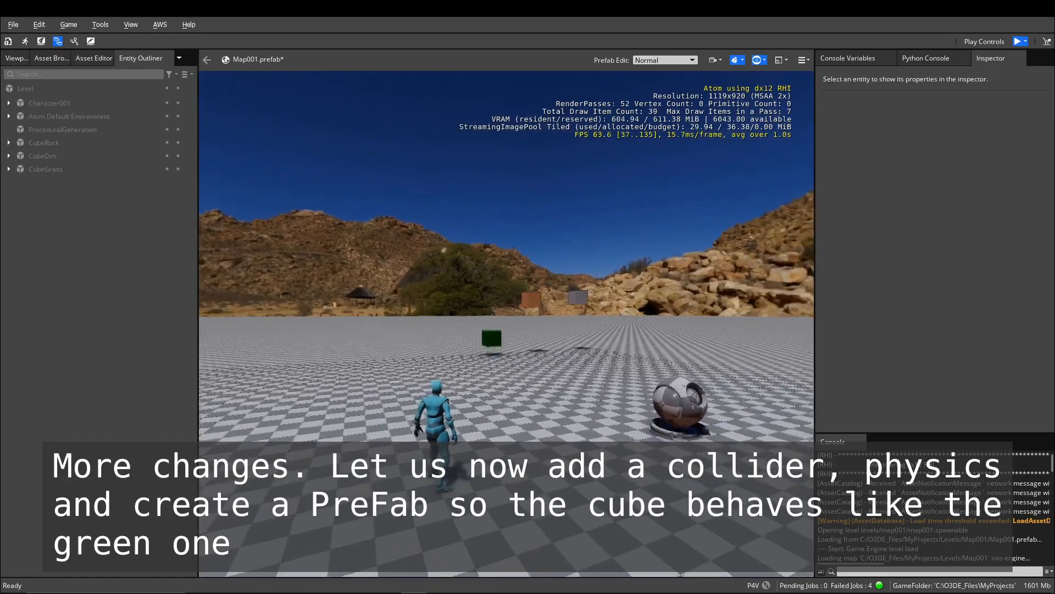
key("w")
key("d")
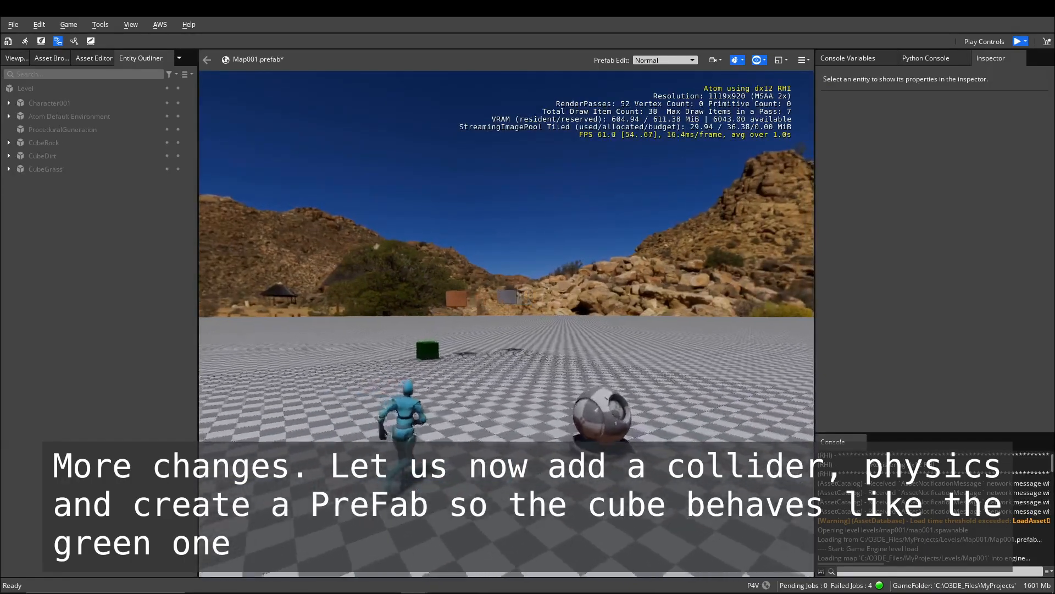
key("w")
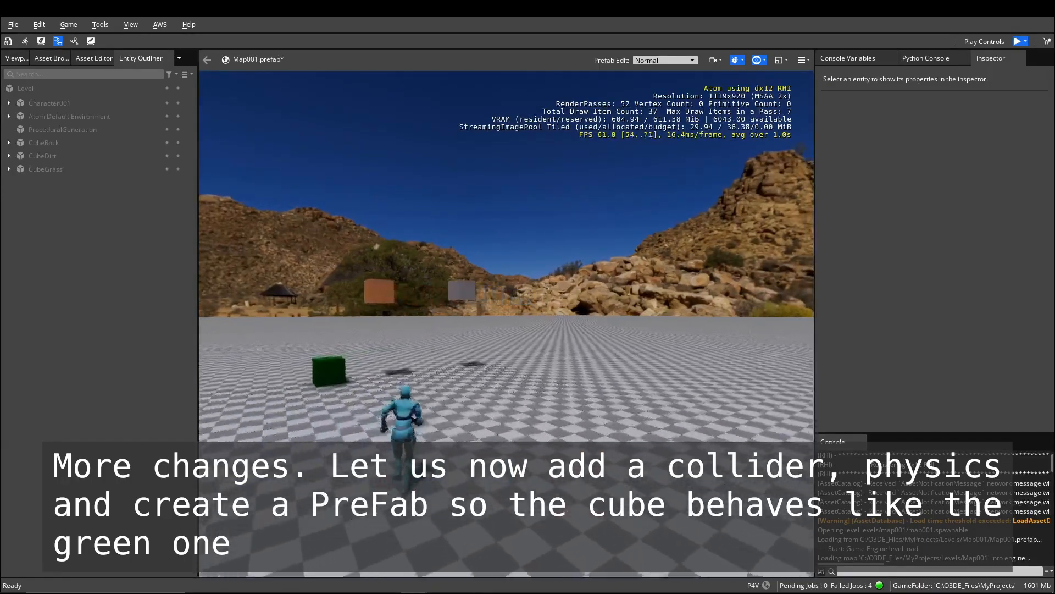
key("w")
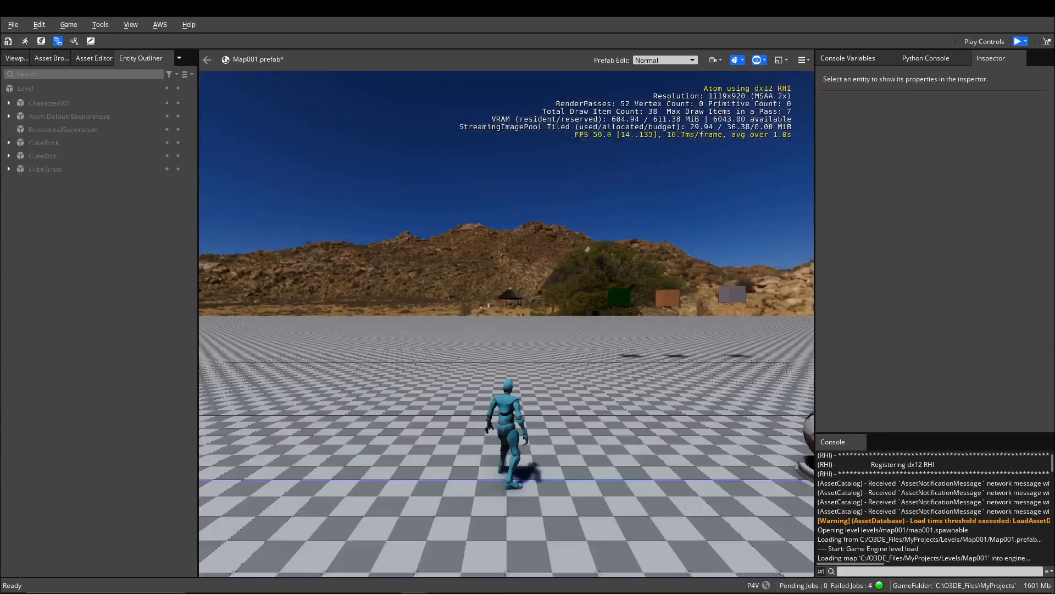
key("w")
key("w")
key("w")
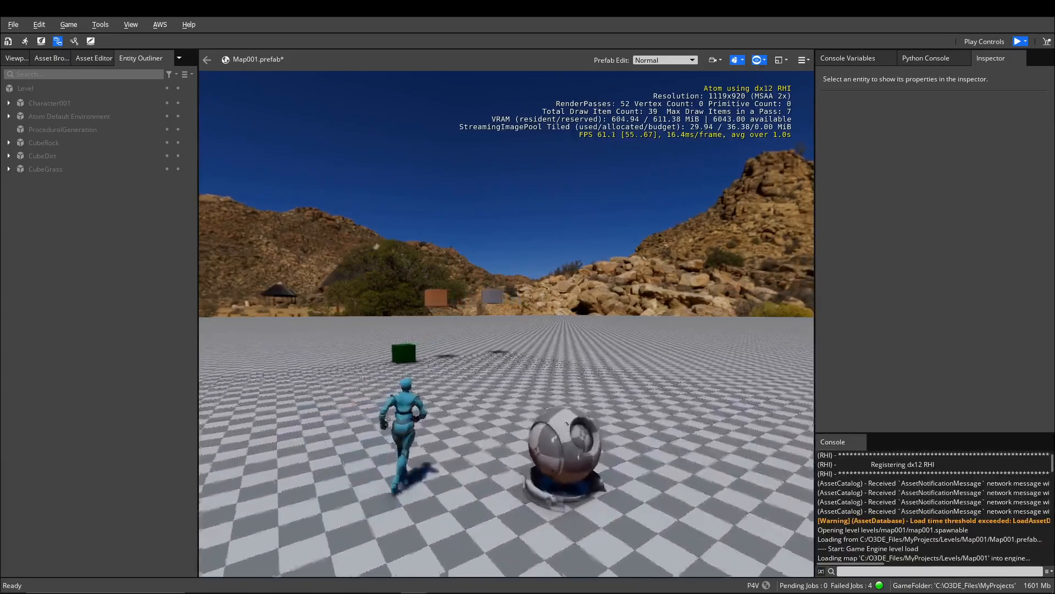
key("w")
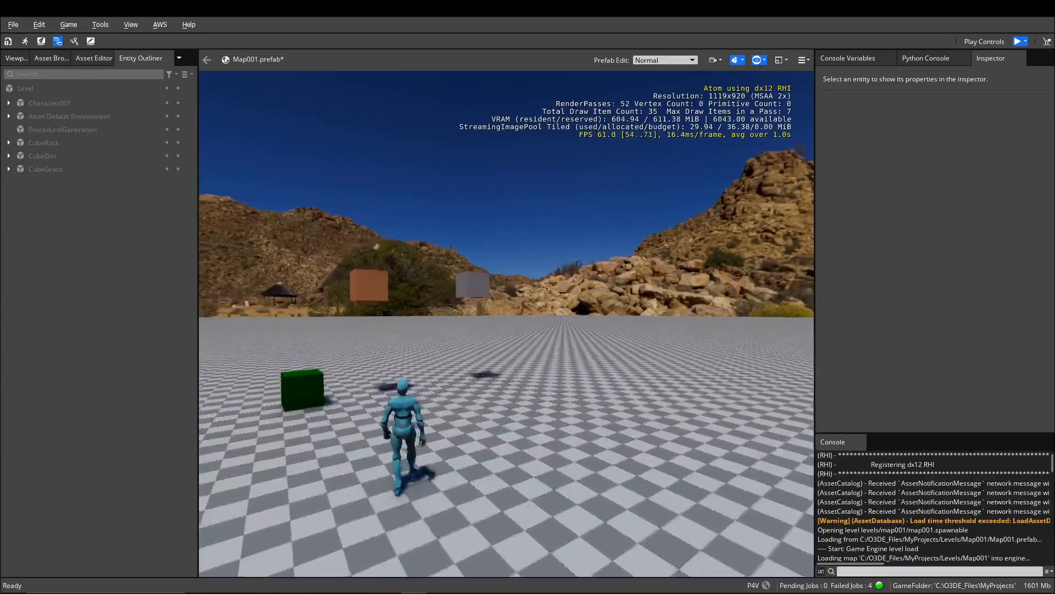
key("Escape")
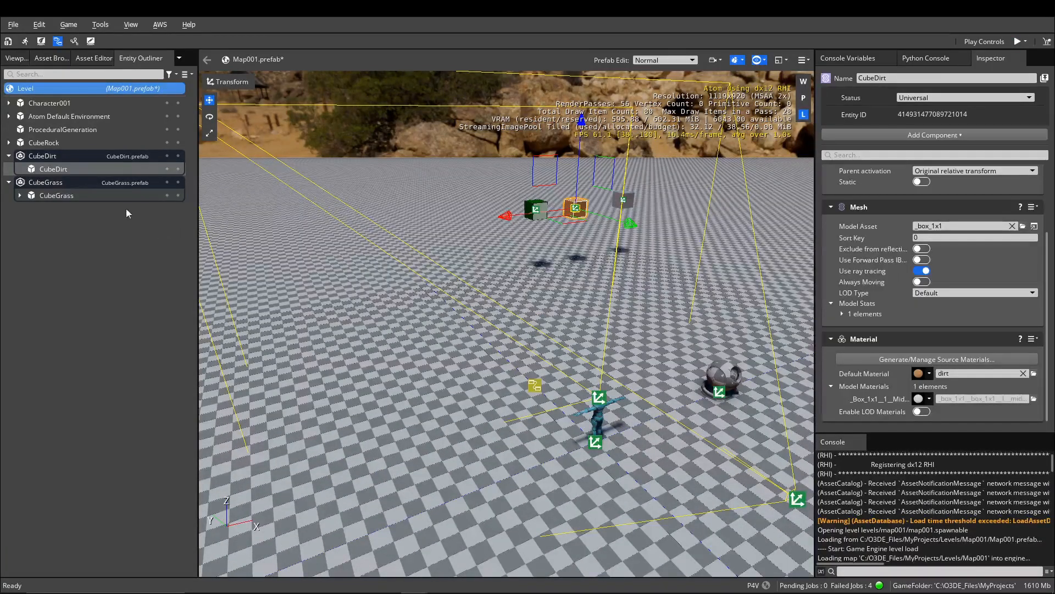
Add a PhysX Primitive Collider component to the child CubeRock entity that holds the mesh and rock material
left_click(55, 195)
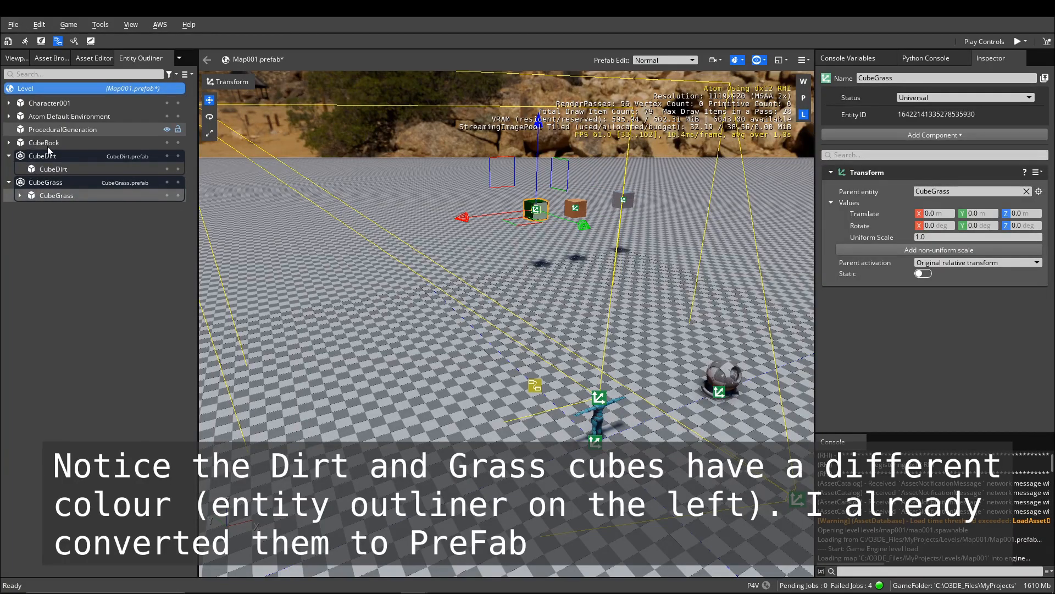
left_click(45, 144)
left_click(9, 143)
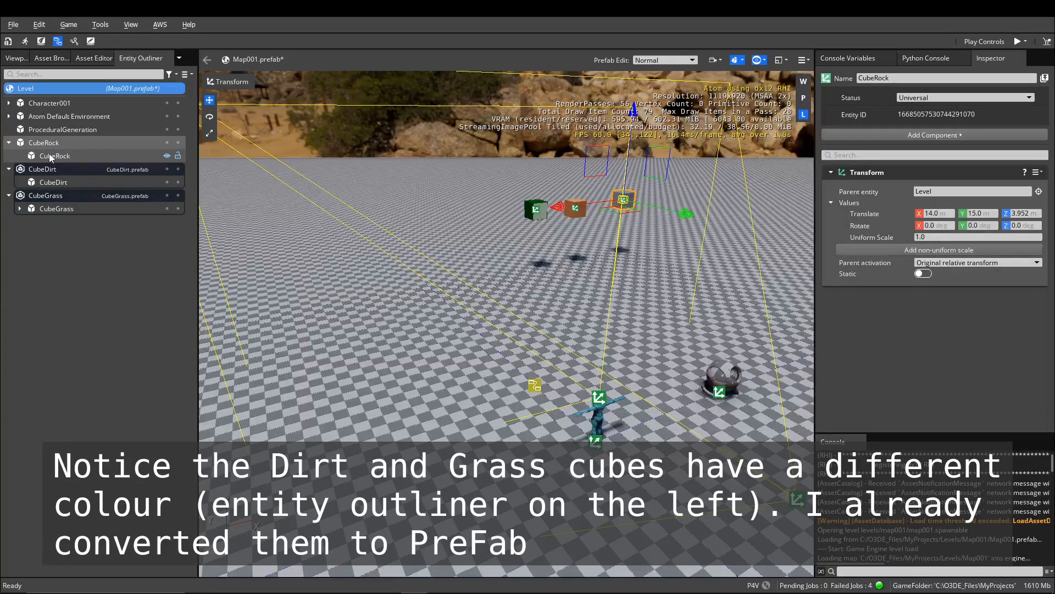
left_click(51, 156)
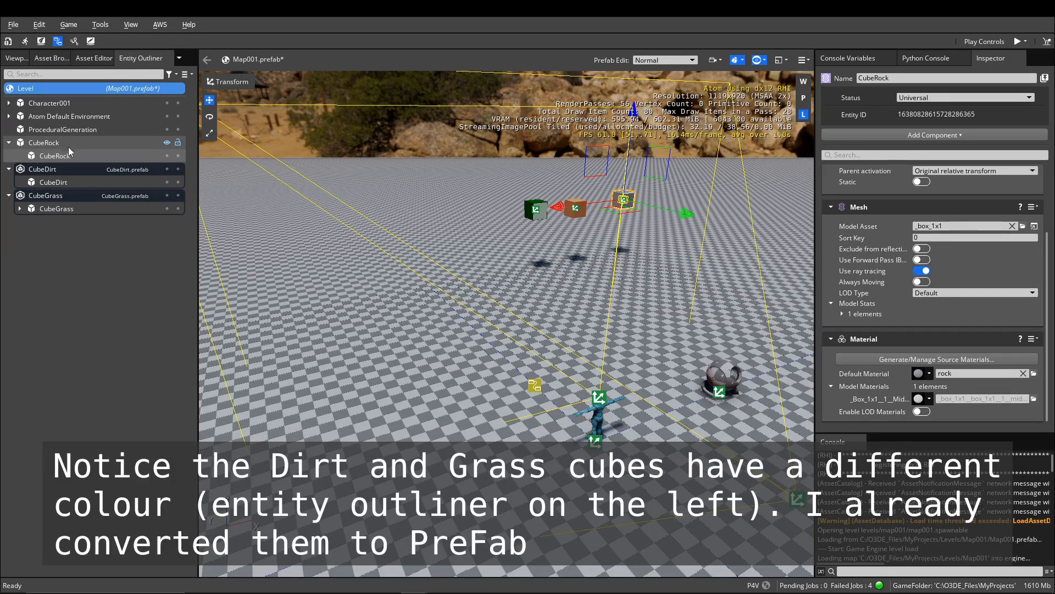
scroll(880, 272, "down", 3)
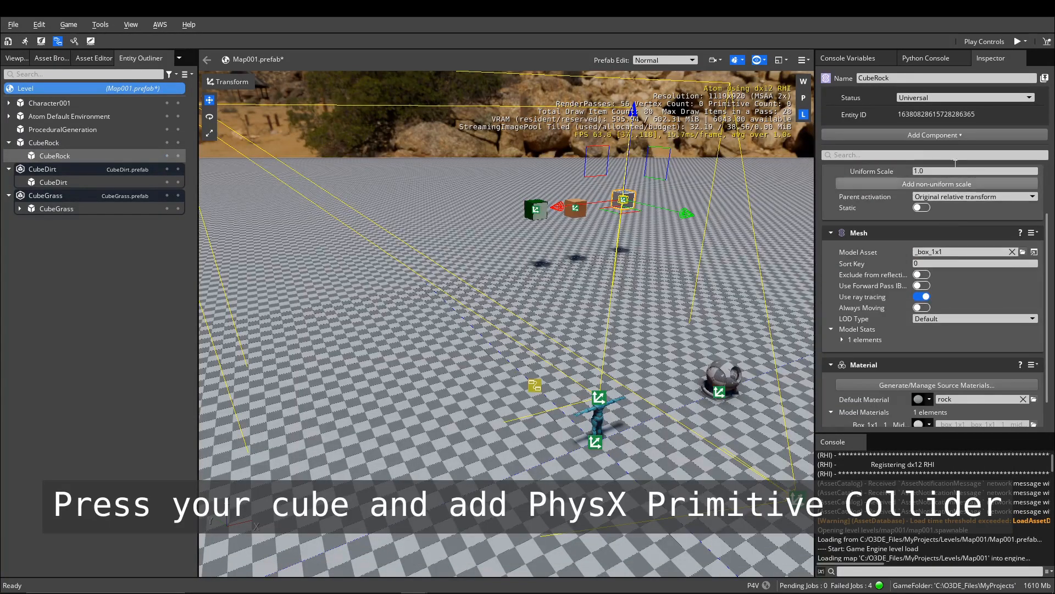
left_click(912, 135)
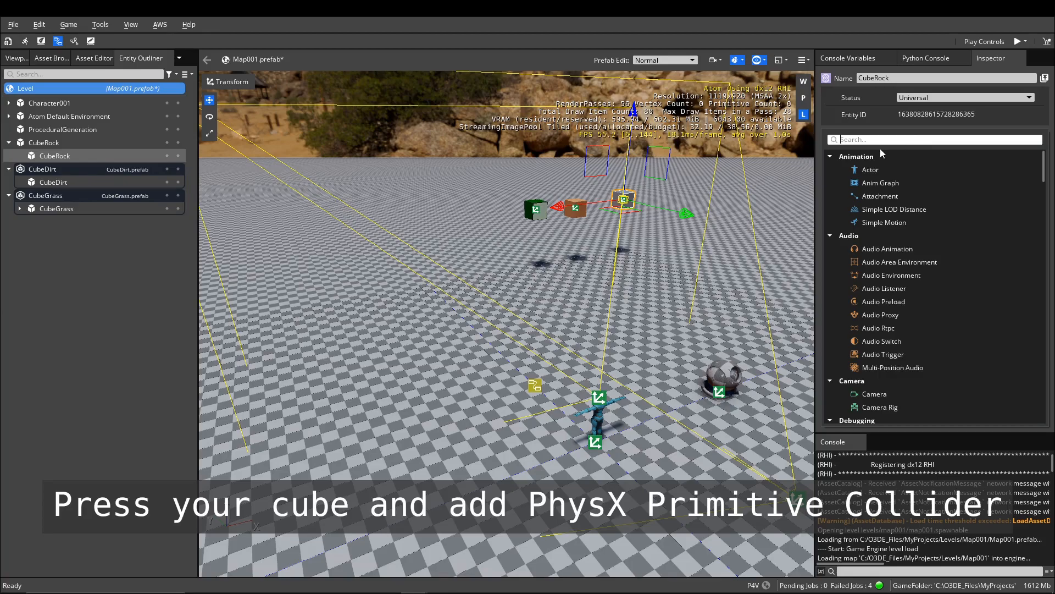
scroll(934, 275, "down", 5)
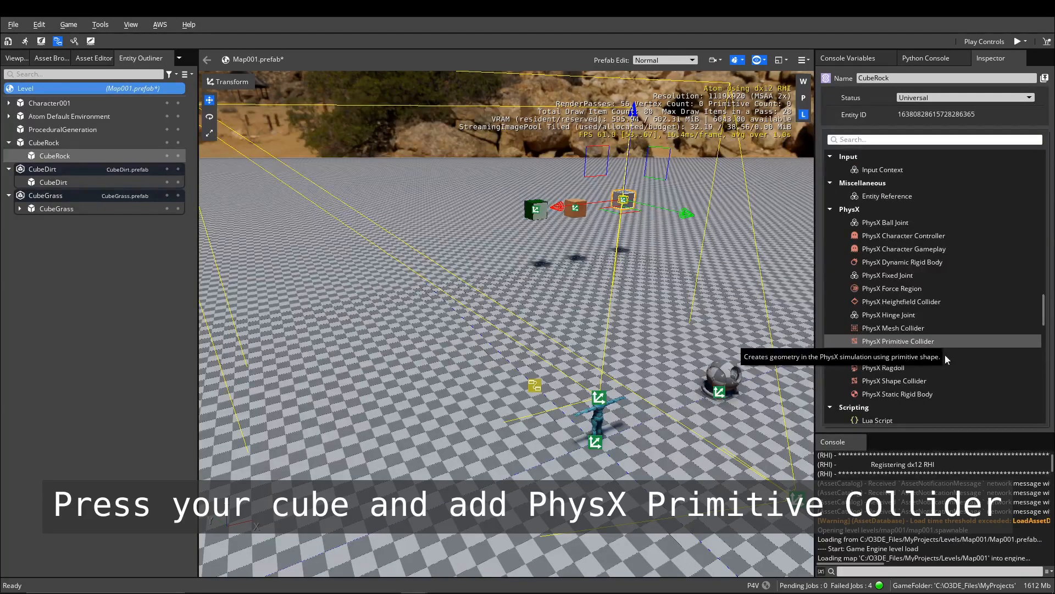
type("colli")
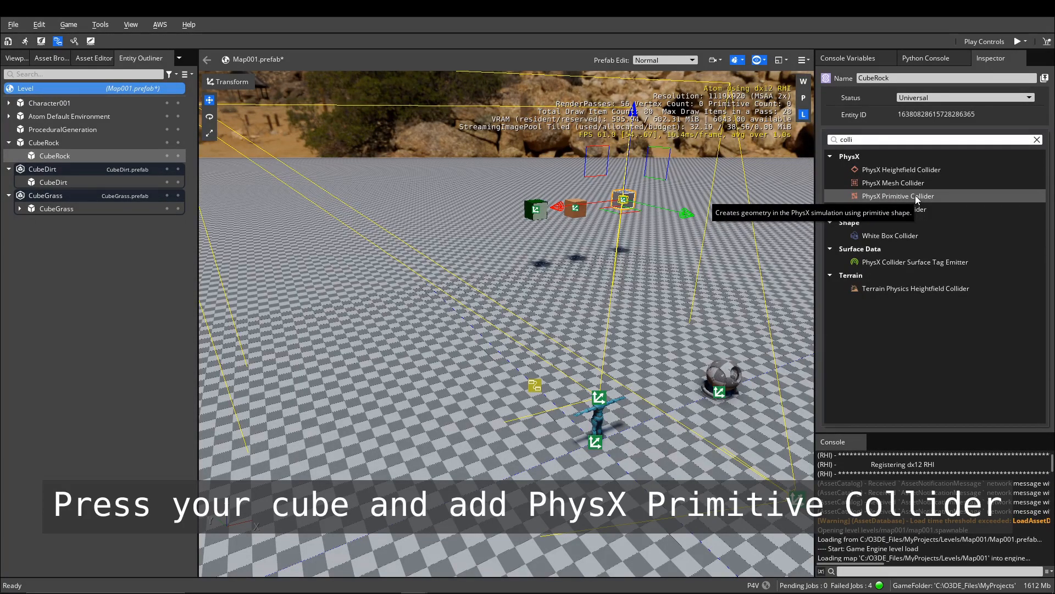
left_click(898, 196)
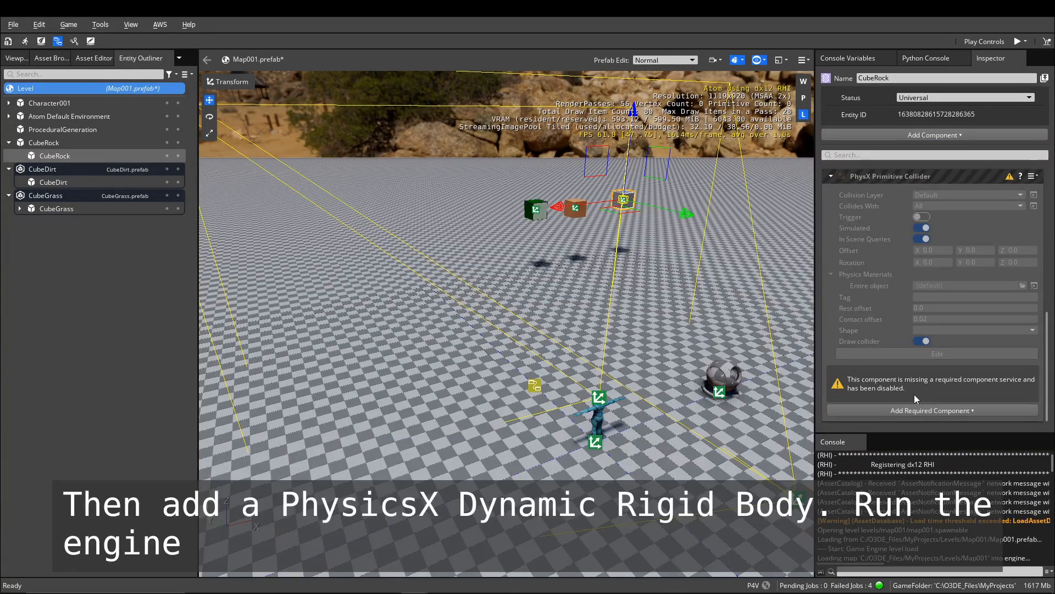
Add the required PhysX Dynamic Rigid Body to the child CubeRock entity and briefly run the game to test it
left_click(907, 411)
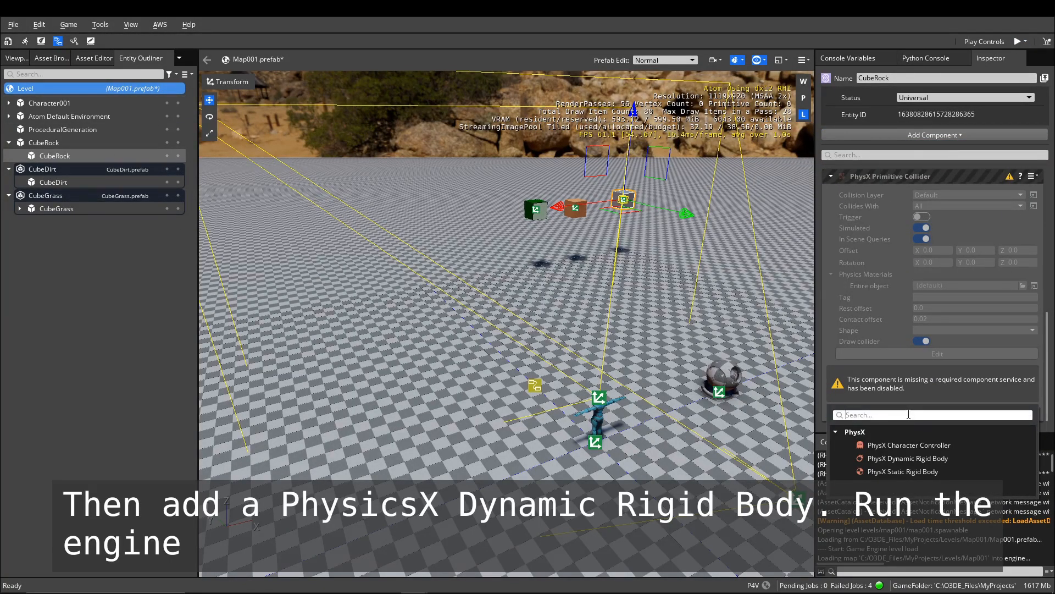
left_click(946, 461)
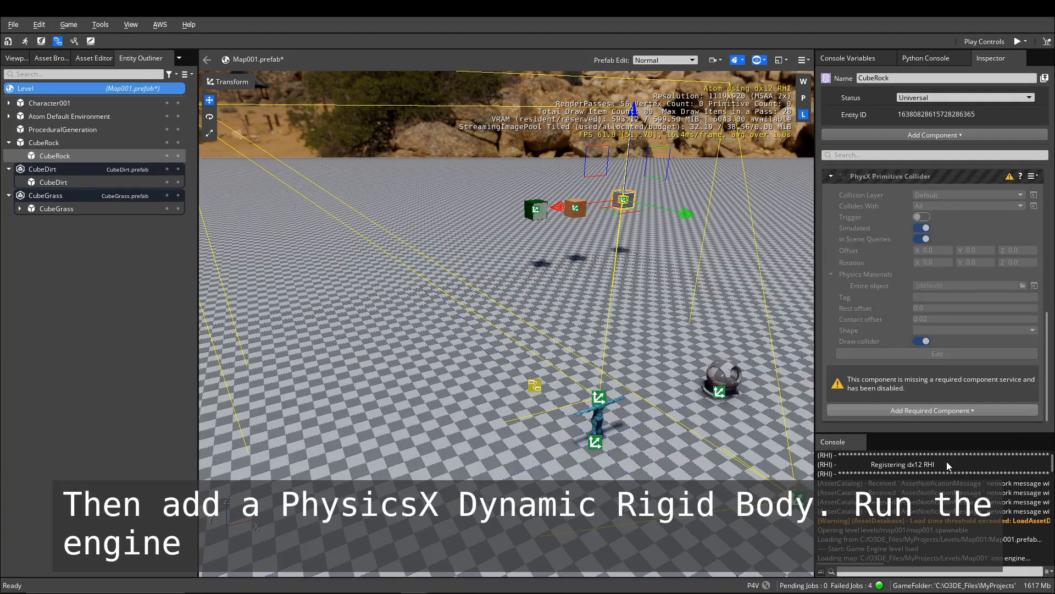
left_click(1017, 42)
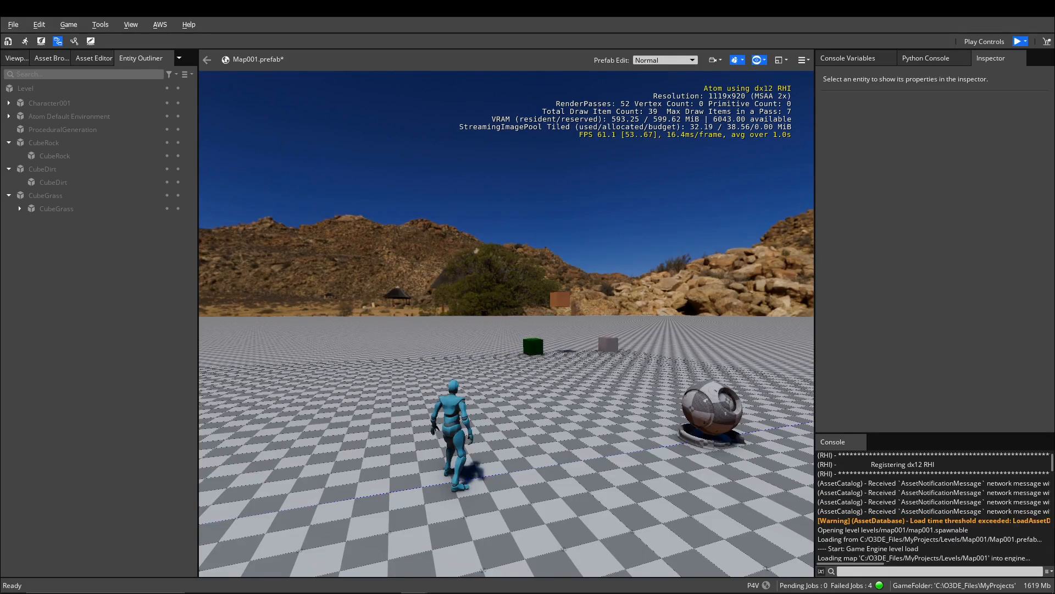
key("Escape")
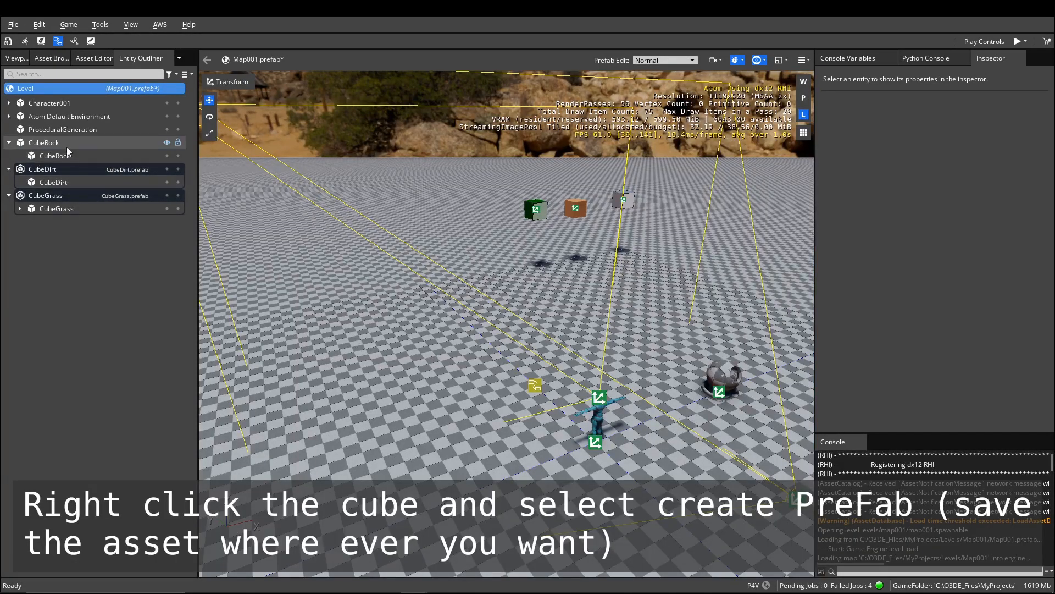
Create a prefab named CubeRock from the parent CubeRock entity
left_click(63, 144)
right_click(62, 144)
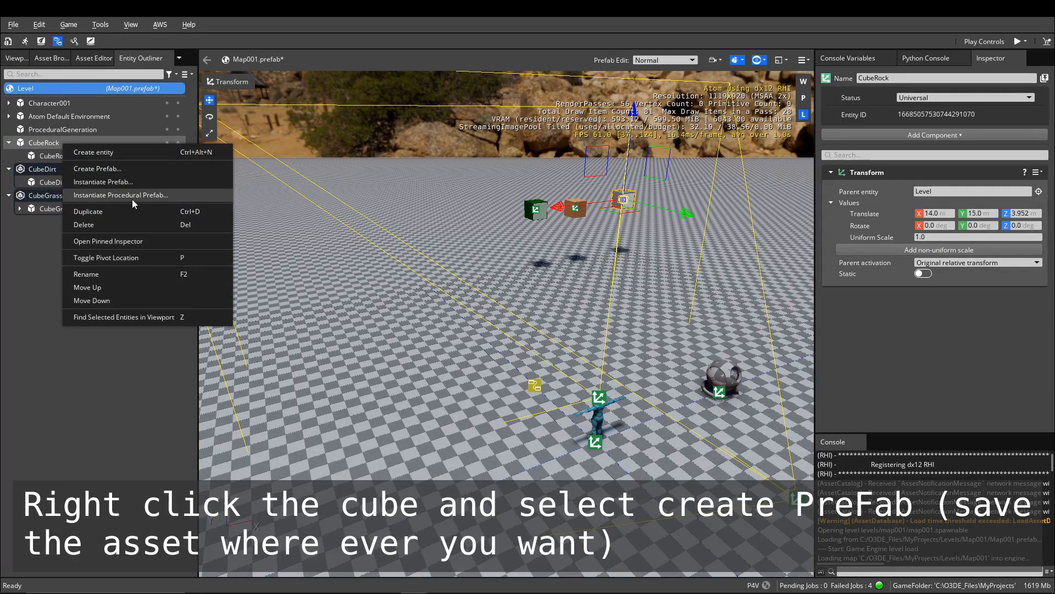
left_click(113, 165)
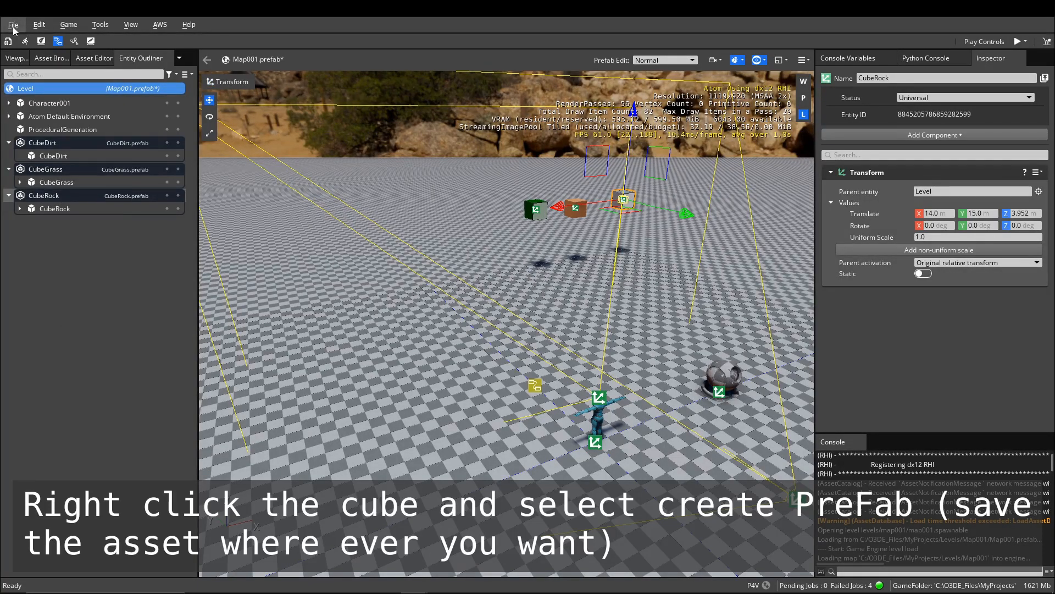
Save the level and briefly run the game to check the cube prefabs
left_click(13, 24)
left_click(28, 82)
left_click(1017, 42)
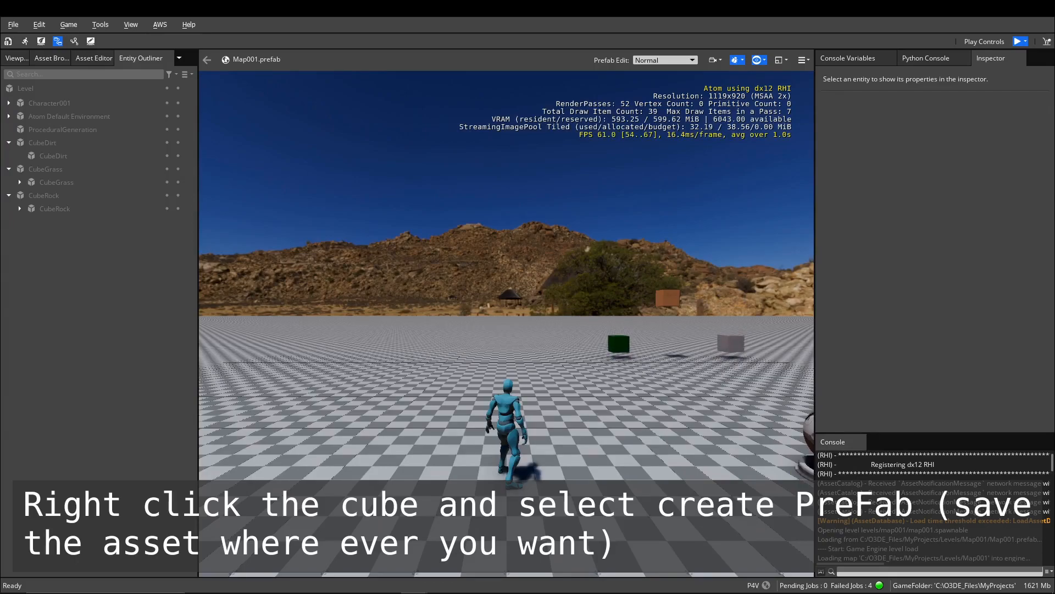
key("Escape")
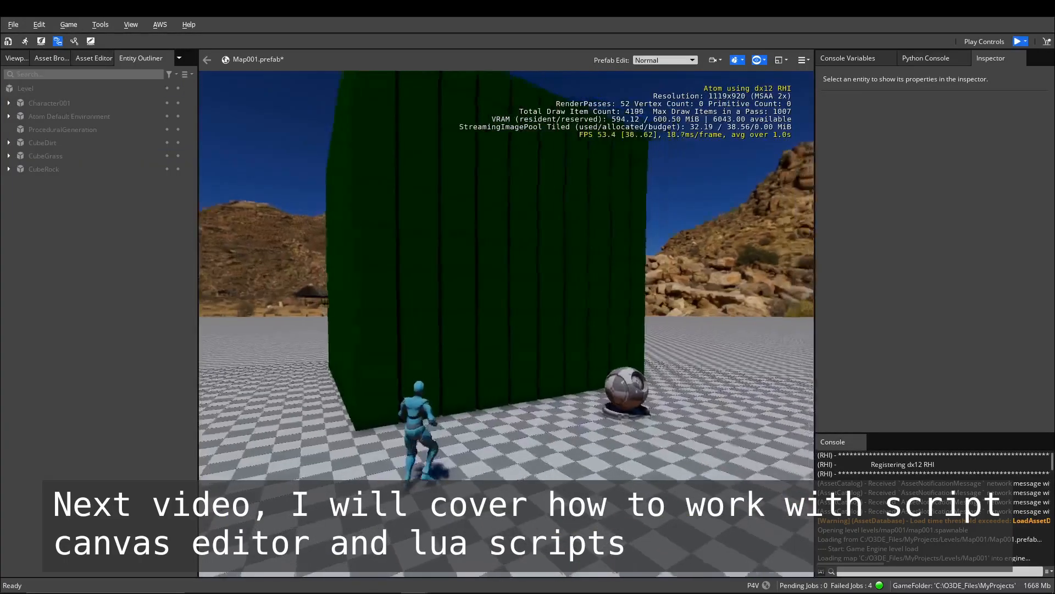
Walk the character into the procedurally generated block of grass cubes to test collisions and make it collapse
key("w")
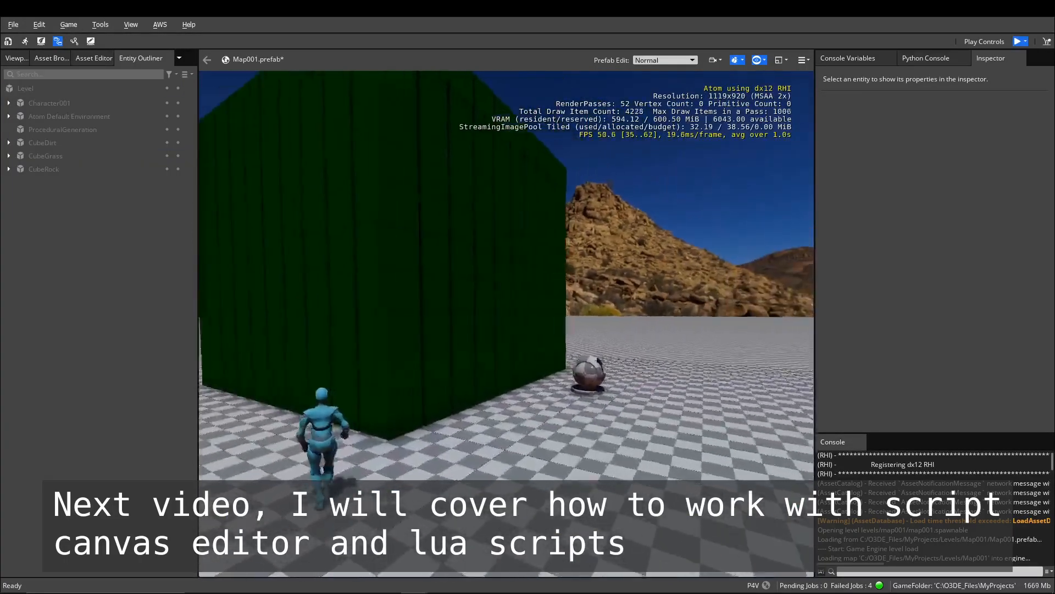
key("w")
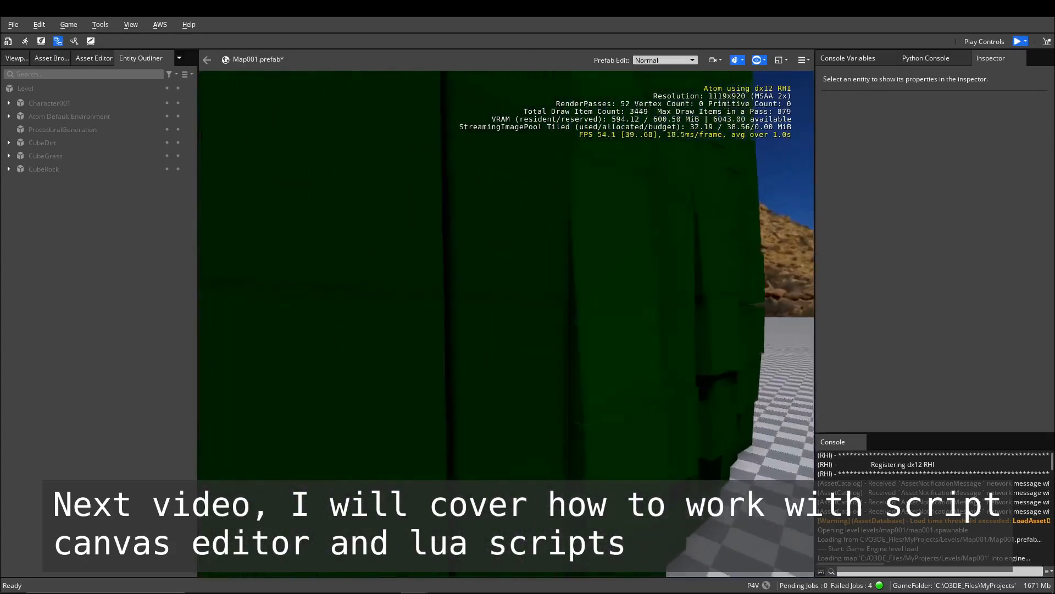
key("w")
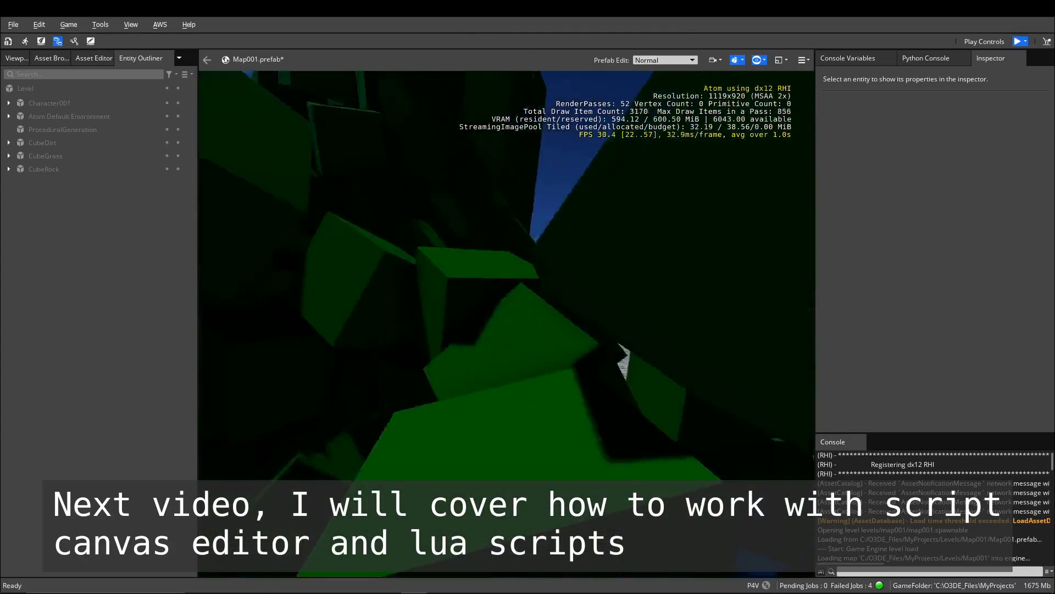
key("s")
key("w")
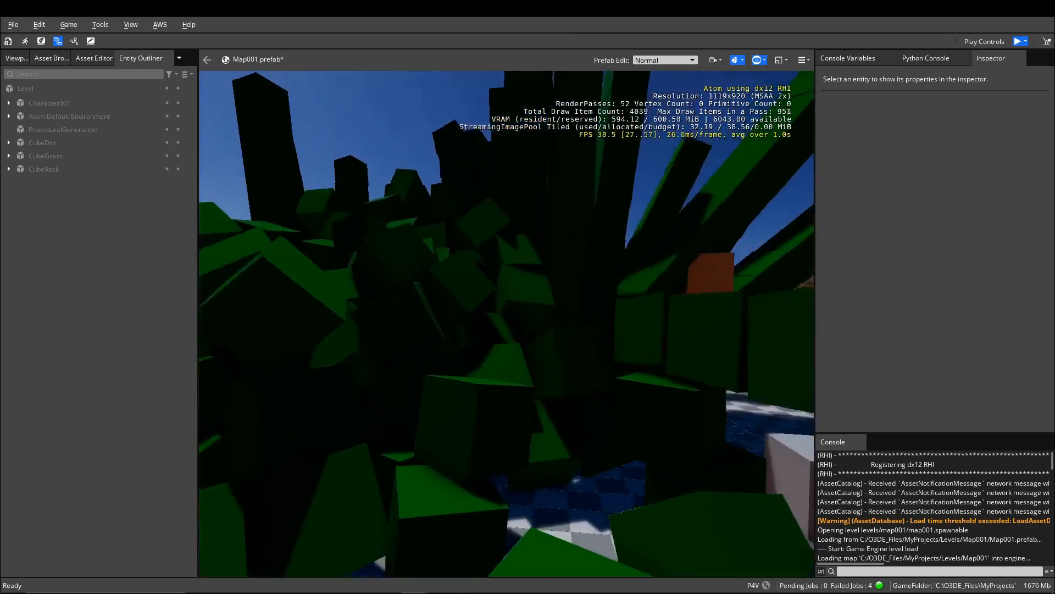
key("w")
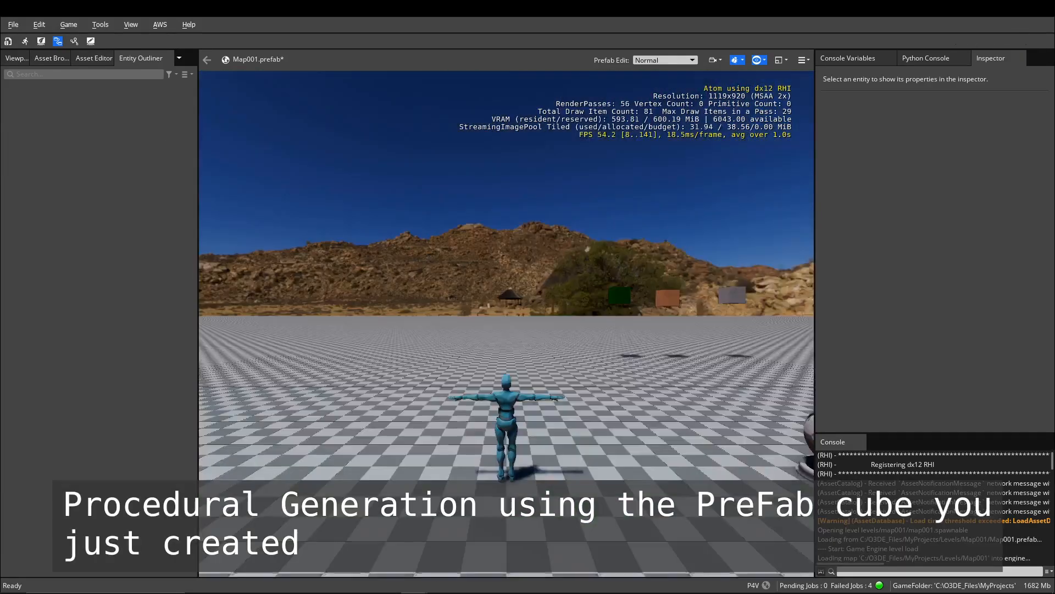
Walk the character around the spaced-out generated grass cube structure and into its fallen cubes to examine the physics
key("w")
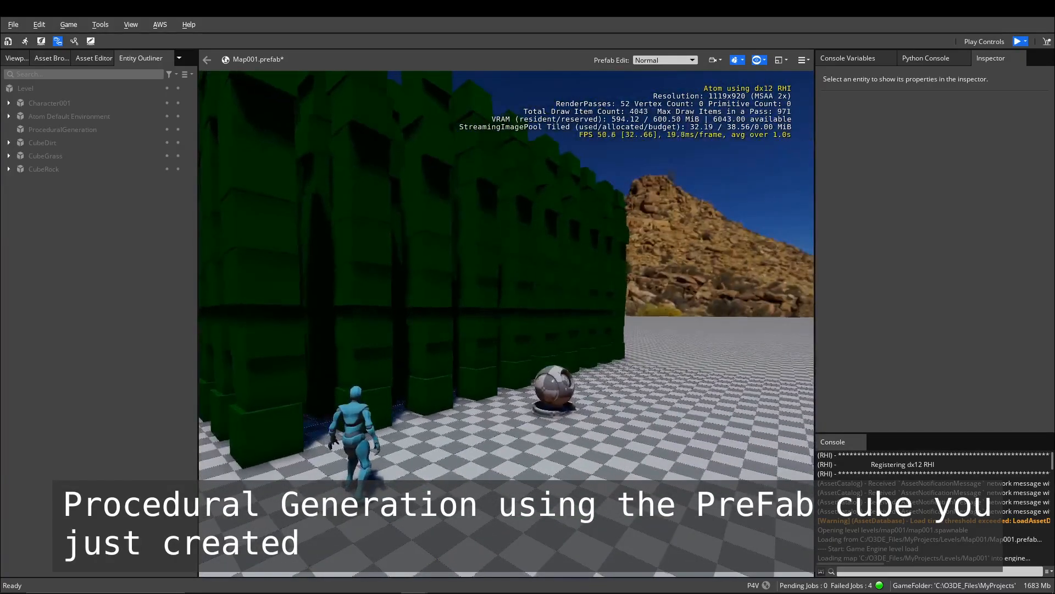
key("s")
key("a")
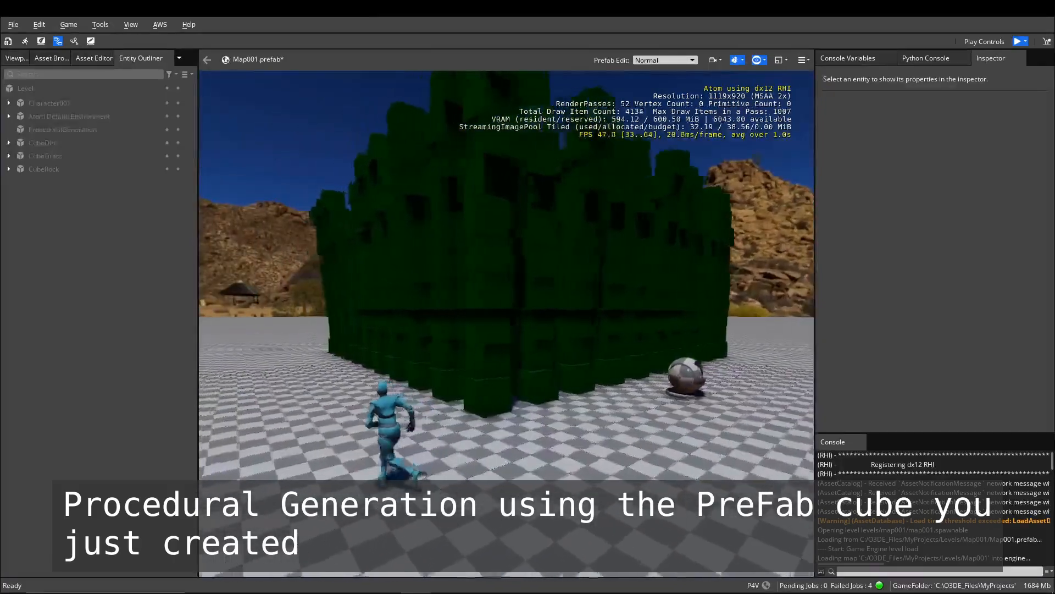
key("a")
key("a")
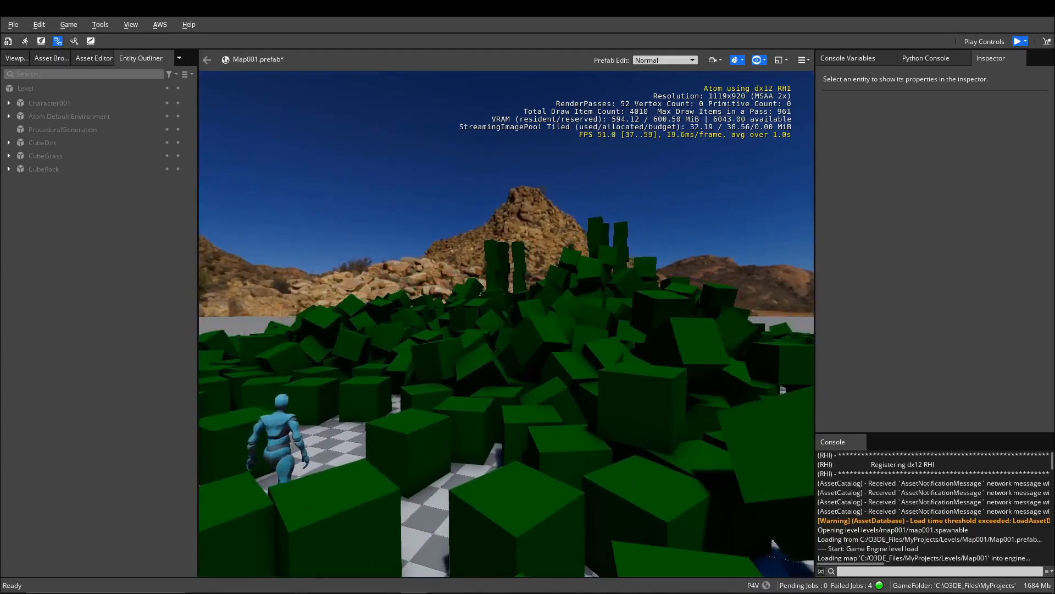
key("w")
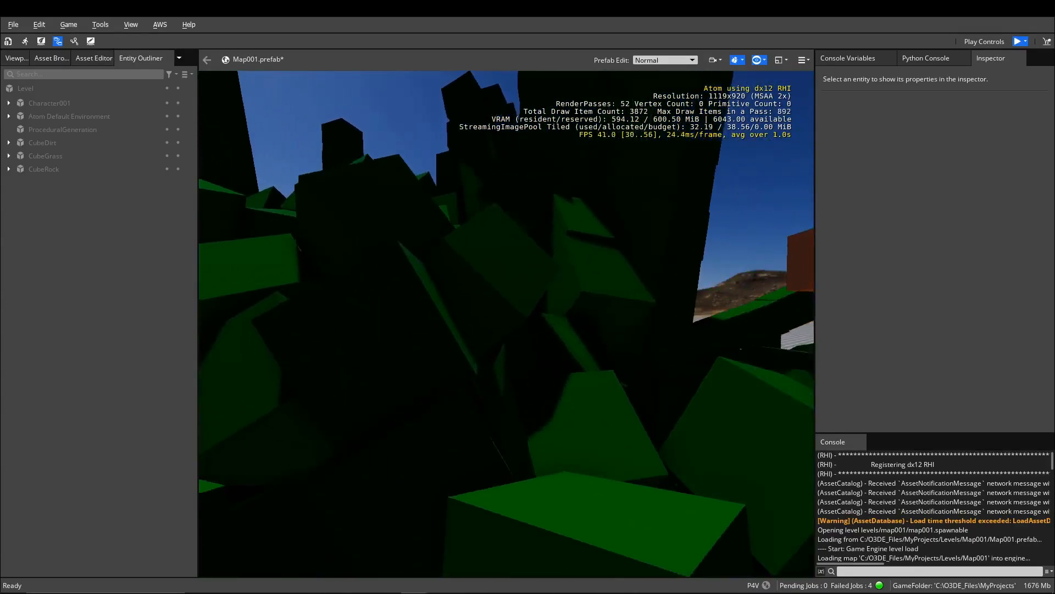